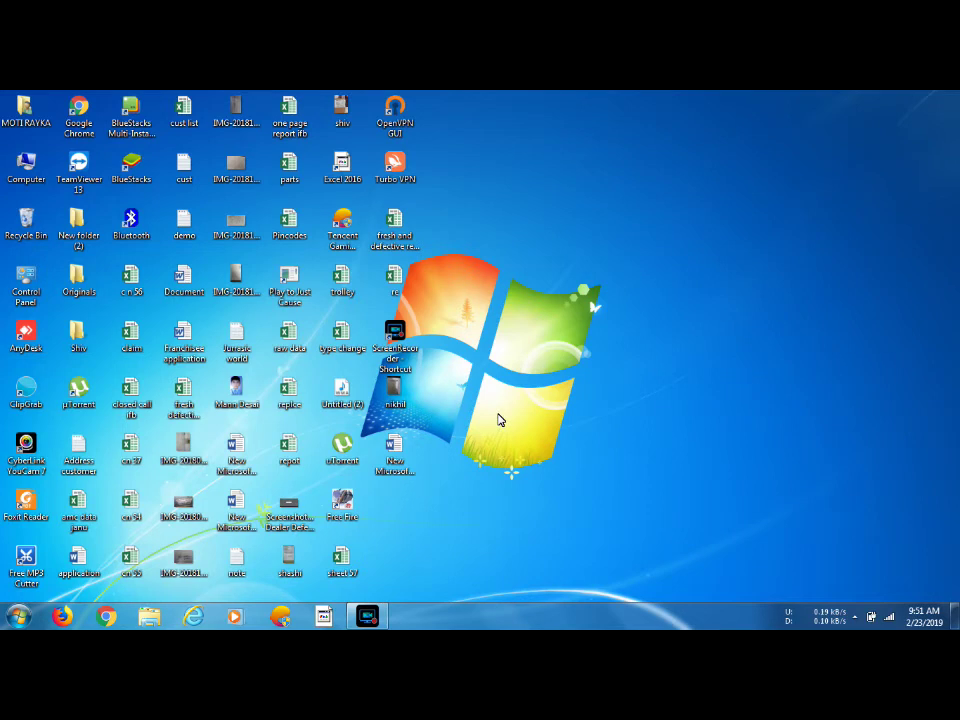
pyautogui.rightClick(597, 268)
pyautogui.click(625, 310)
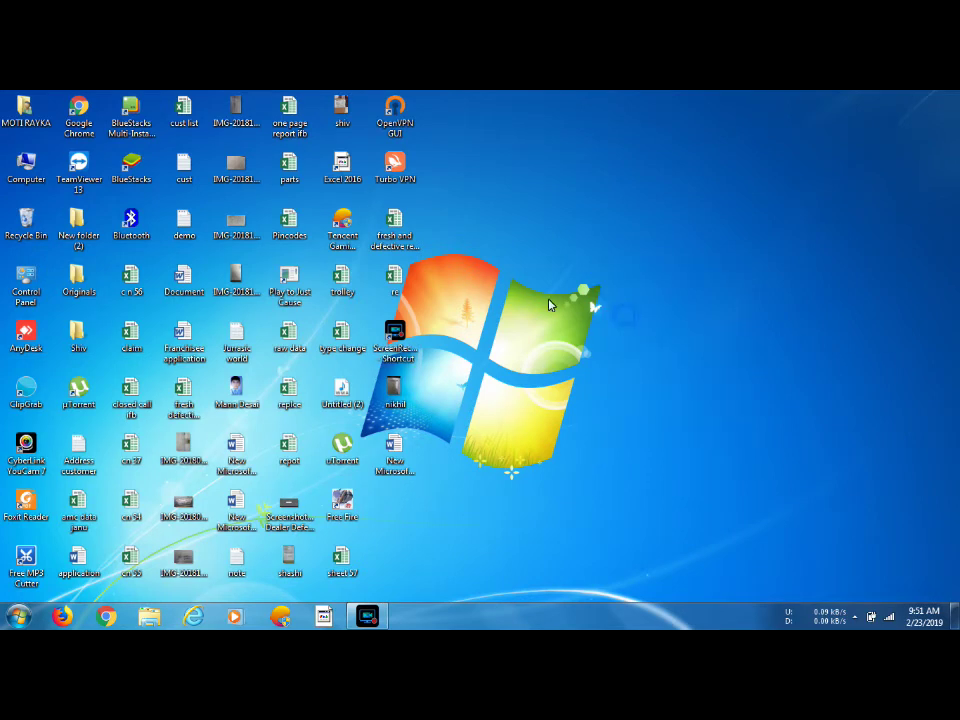
pyautogui.doubleClick(143, 186)
pyautogui.rightClick(661, 332)
pyautogui.click(675, 366)
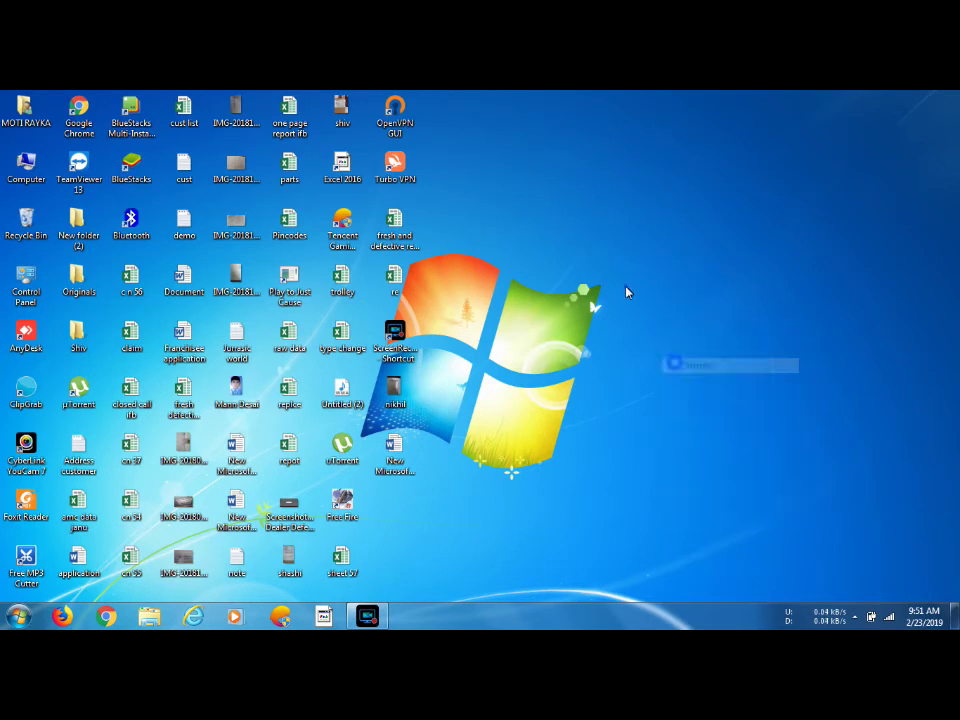
pyautogui.rightClick(627, 288)
pyautogui.click(668, 330)
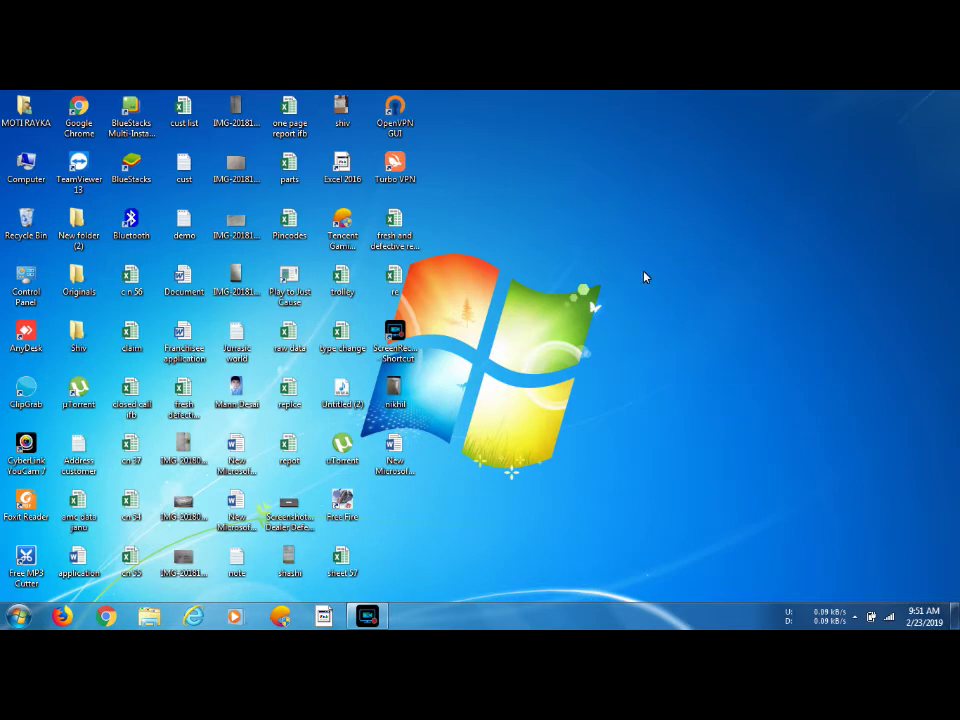
pyautogui.rightClick(643, 276)
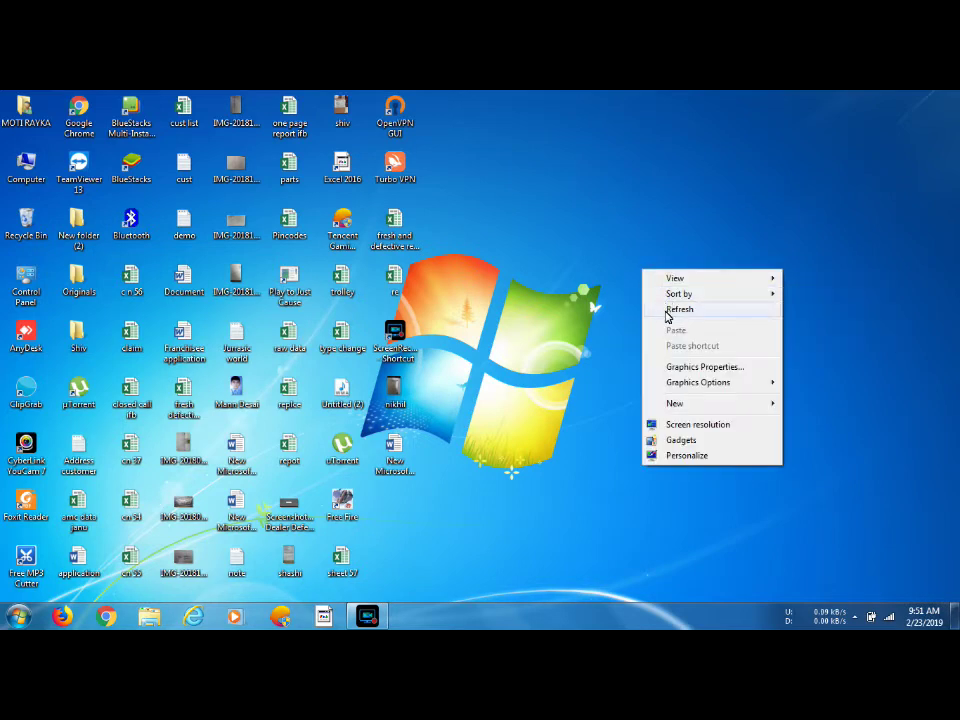
pyautogui.click(667, 312)
pyautogui.rightClick(575, 230)
pyautogui.click(594, 261)
pyautogui.rightClick(575, 194)
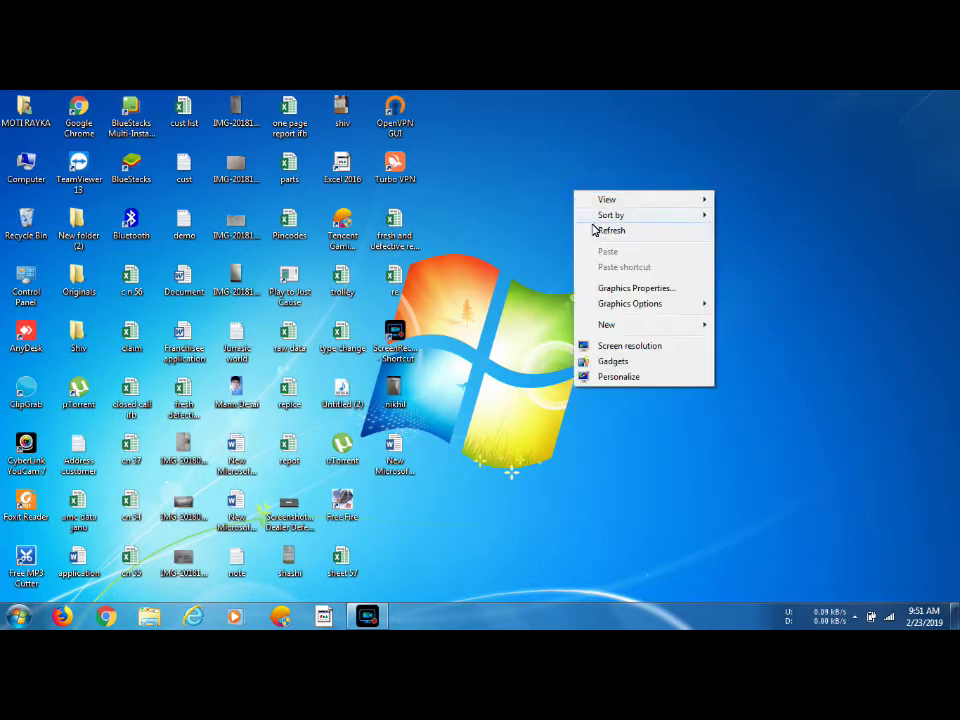
pyautogui.click(608, 233)
pyautogui.rightClick(516, 104)
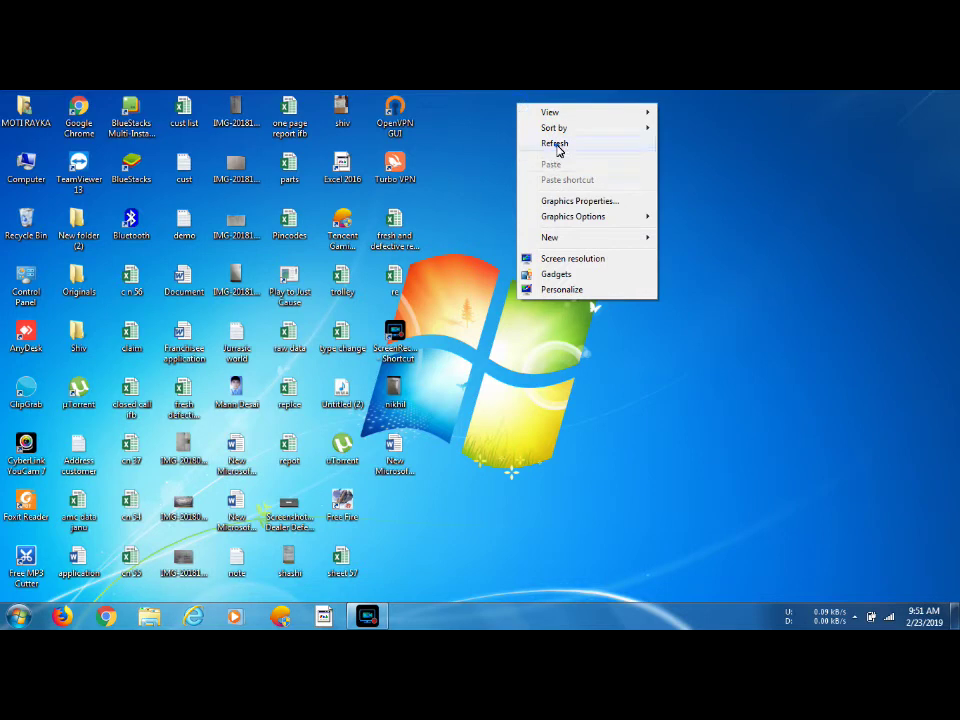
pyautogui.click(557, 147)
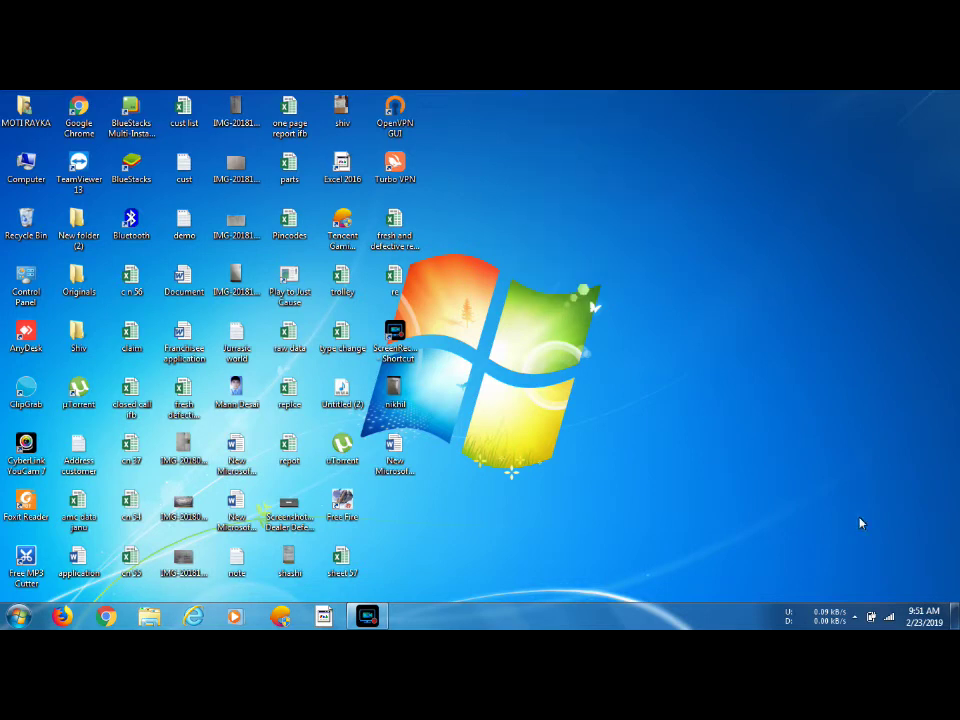
# - Check the list of available wireless networks and the current connection, and refresh the desktop
pyautogui.click(890, 622)
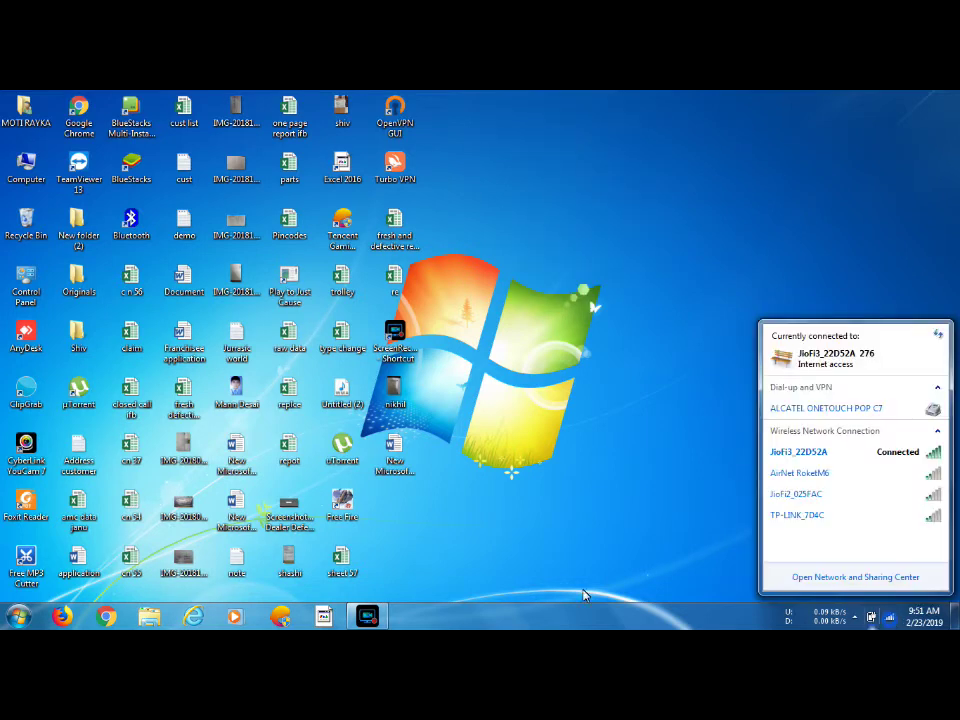
pyautogui.click(117, 190)
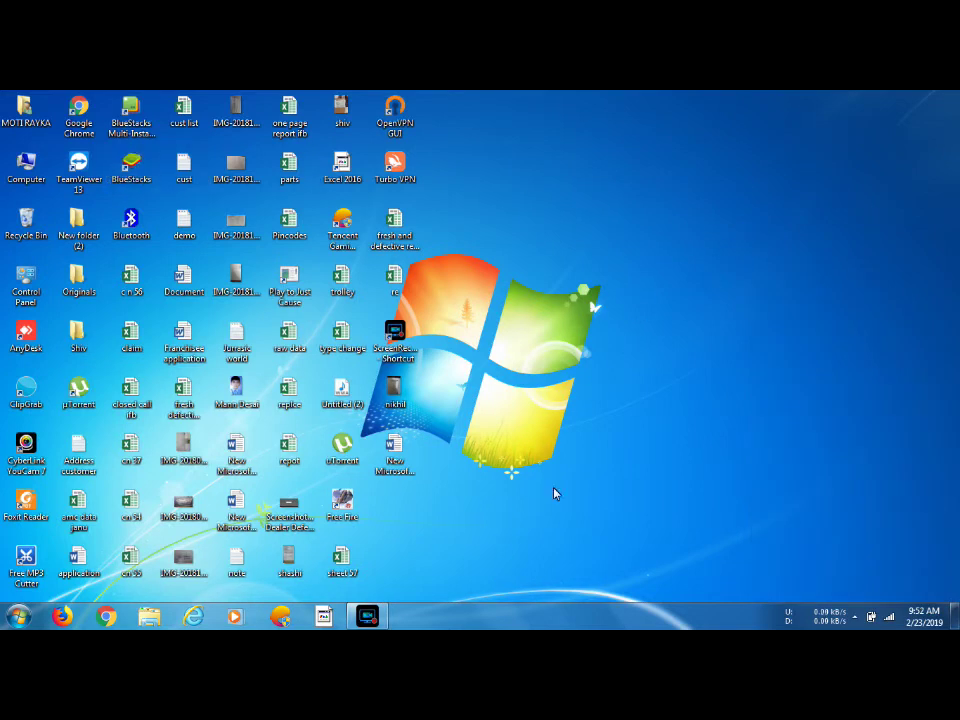
pyautogui.rightClick(602, 236)
pyautogui.click(630, 276)
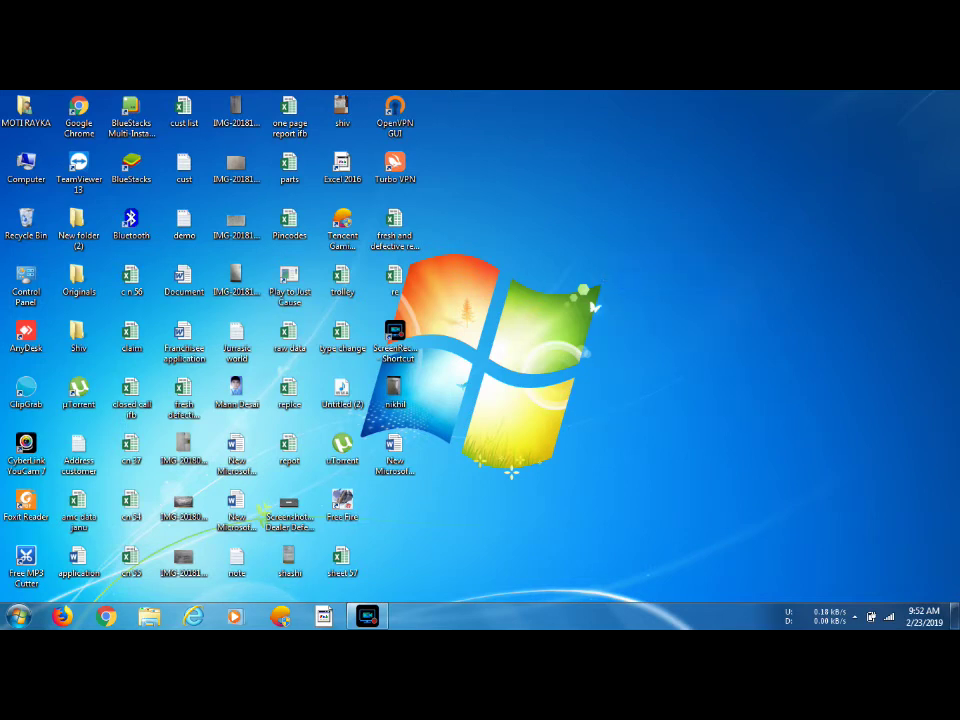
# - Open Google Chrome and search Google for "bluestacks 4 highly compressed download"
pyautogui.click(107, 616)
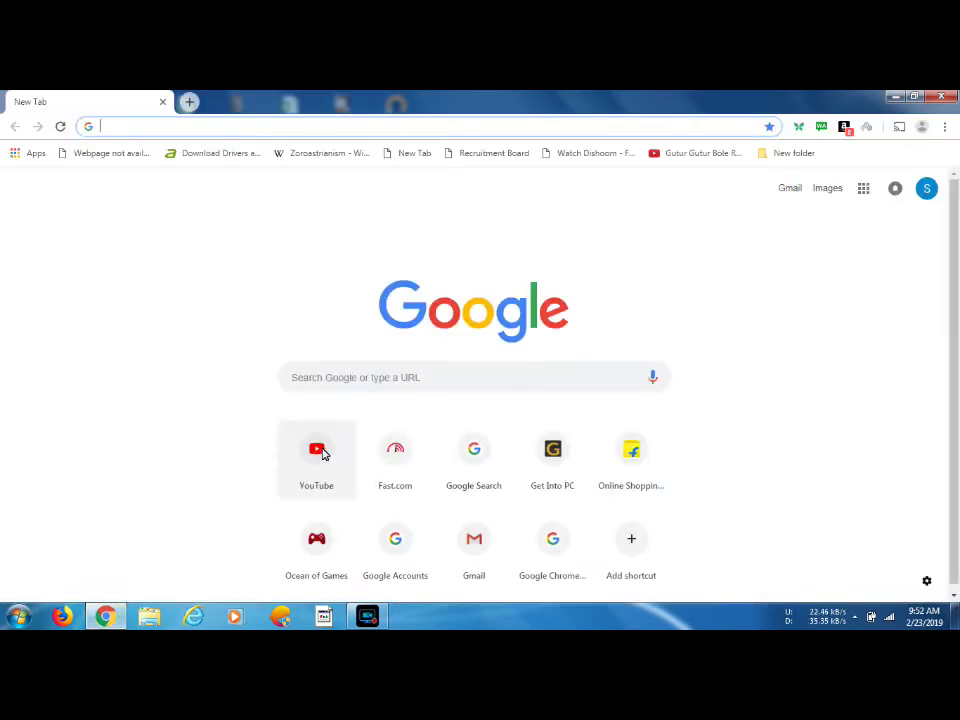
pyautogui.click(394, 390)
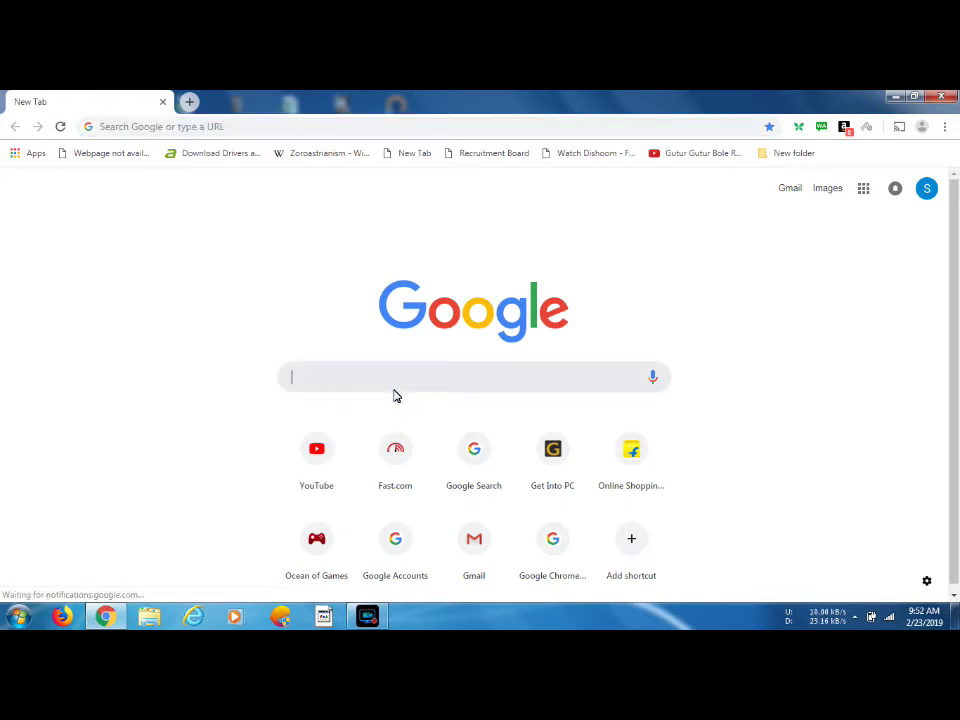
pyautogui.write('blue')
pyautogui.click(294, 180)
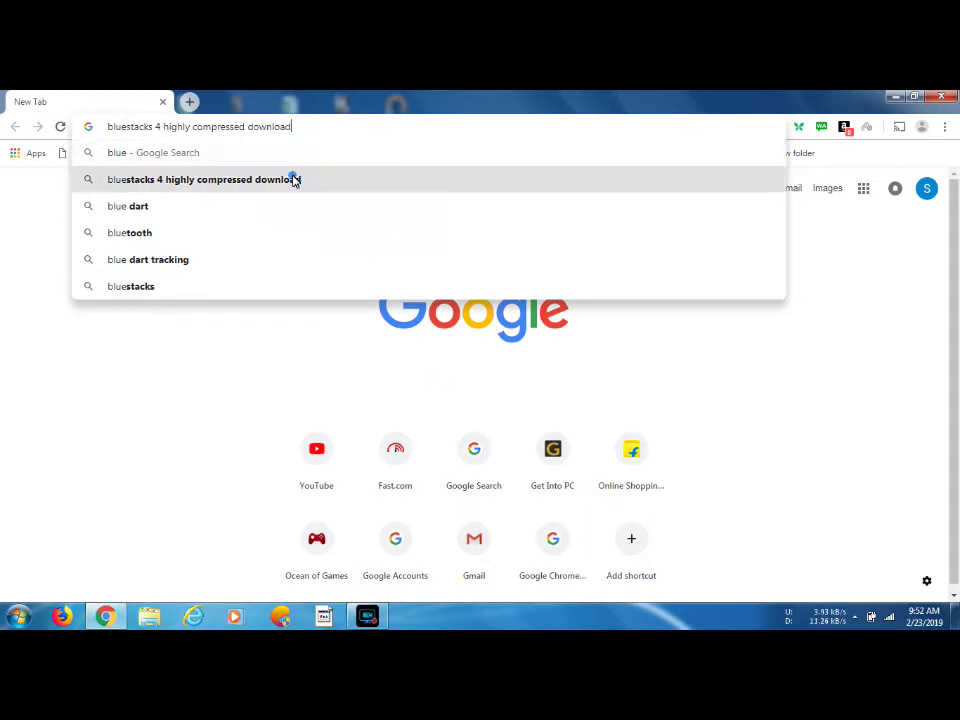
# - Shorten the Google query to "bluestacks 4" and run the search again
pyautogui.click(327, 169)
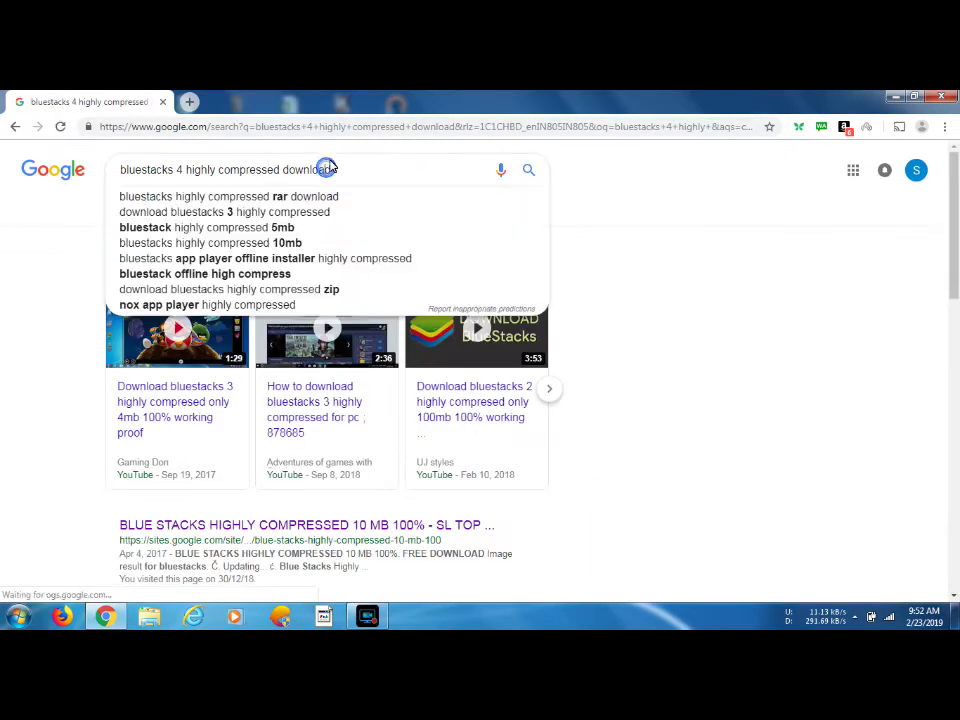
pyautogui.press('BackSpace')
pyautogui.press('BackSpace')
pyautogui.press('BackSpace')
pyautogui.press('BackSpace')
pyautogui.press('BackSpace')
pyautogui.press('BackSpace')
pyautogui.press('BackSpace')
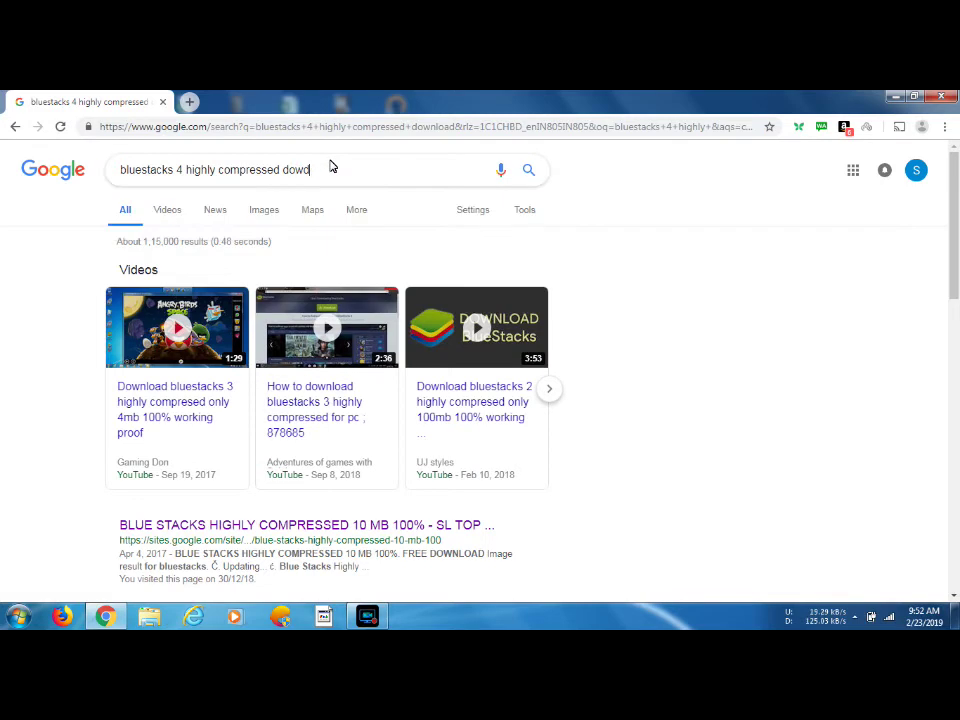
pyautogui.press('BackSpace')
pyautogui.press('BackSpace')
pyautogui.press('BackSpace')
pyautogui.press('BackSpace')
pyautogui.press('BackSpace')
pyautogui.press('BackSpace')
pyautogui.press('BackSpace')
pyautogui.press('BackSpace')
pyautogui.press('BackSpace')
pyautogui.press('BackSpace')
pyautogui.press('BackSpace')
pyautogui.press('BackSpace')
pyautogui.press('BackSpace')
pyautogui.press('BackSpace')
pyautogui.press('BackSpace')
pyautogui.press('BackSpace')
pyautogui.press('BackSpace')
pyautogui.press('BackSpace')
pyautogui.press('BackSpace')
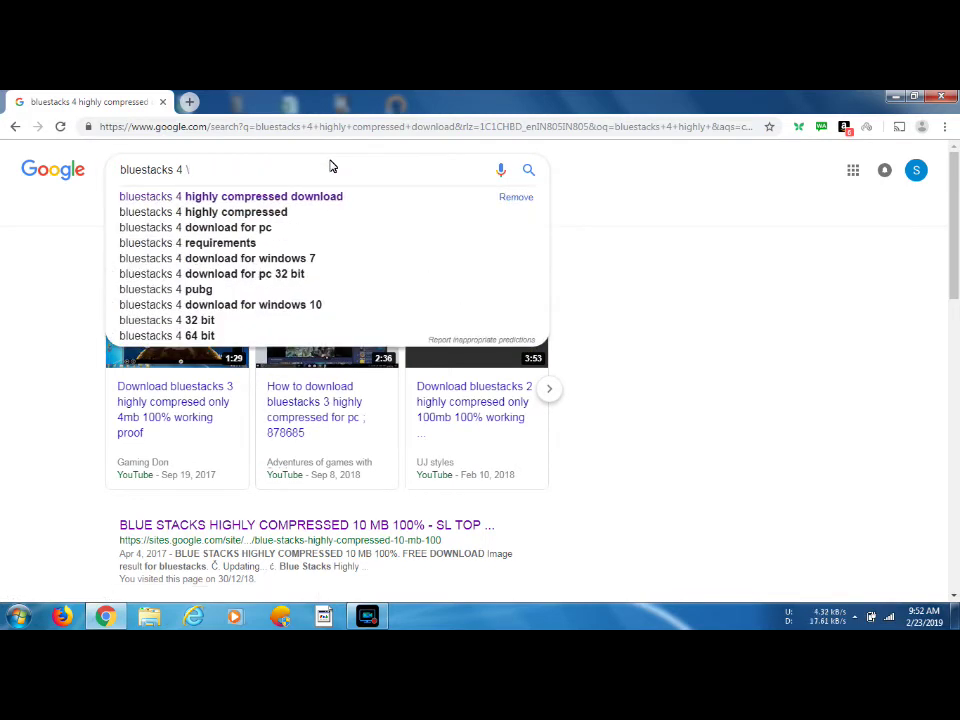
pyautogui.press('Return')
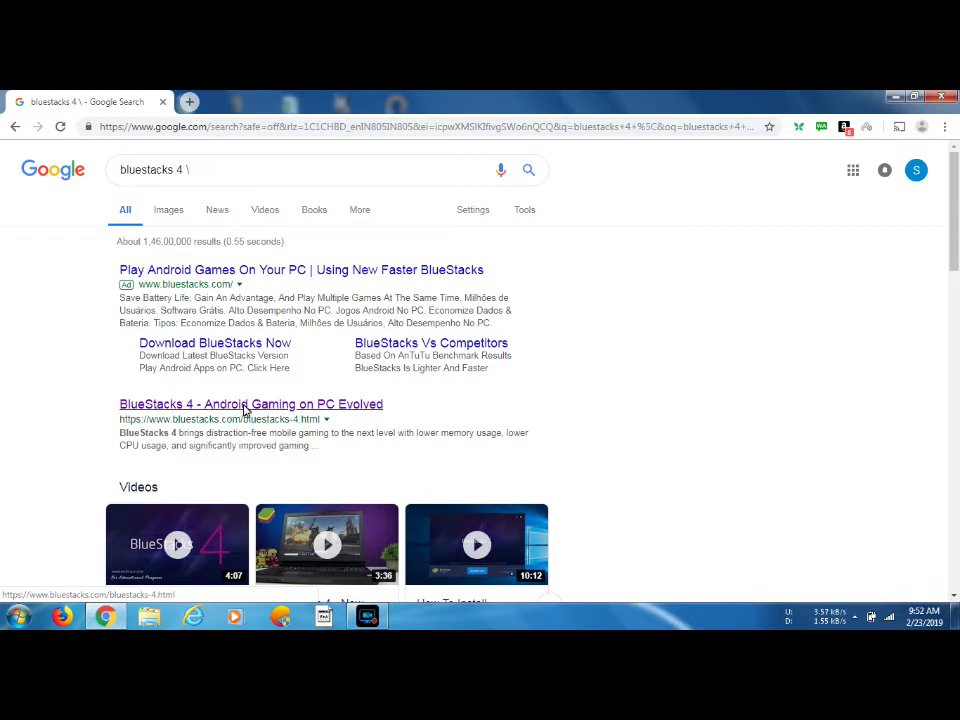
# - Open the search result "BlueStacks 4 - Android Gaming on PC Evolved" from bluestacks.com
pyautogui.click(360, 412)
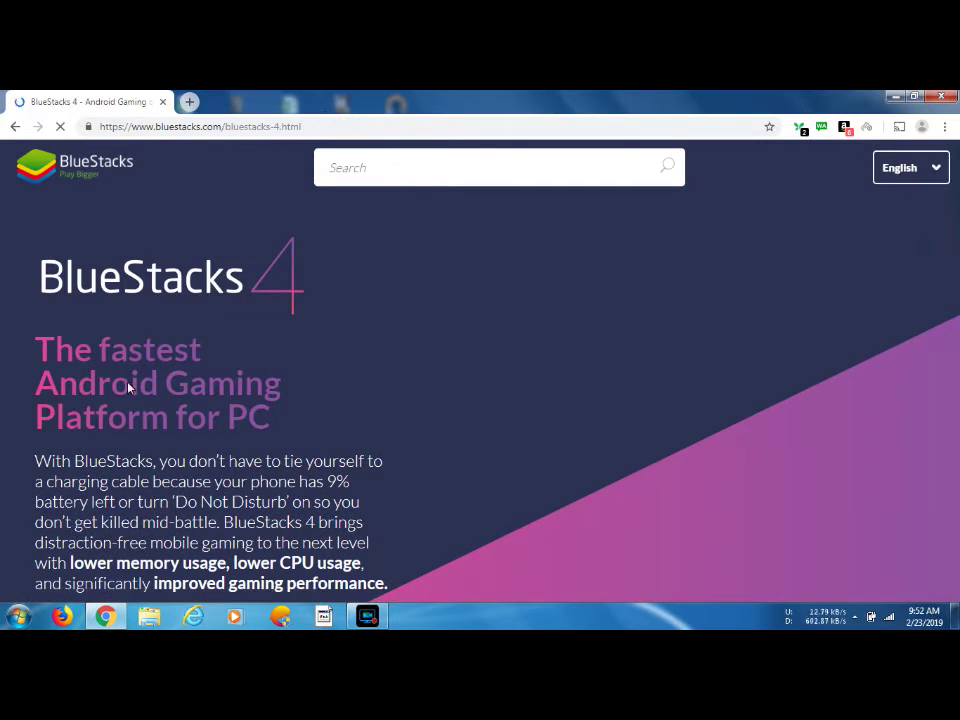
pyautogui.scroll(-2, 400, 289)
pyautogui.scroll(-1, 401, 285)
pyautogui.scroll(3, 259, 266)
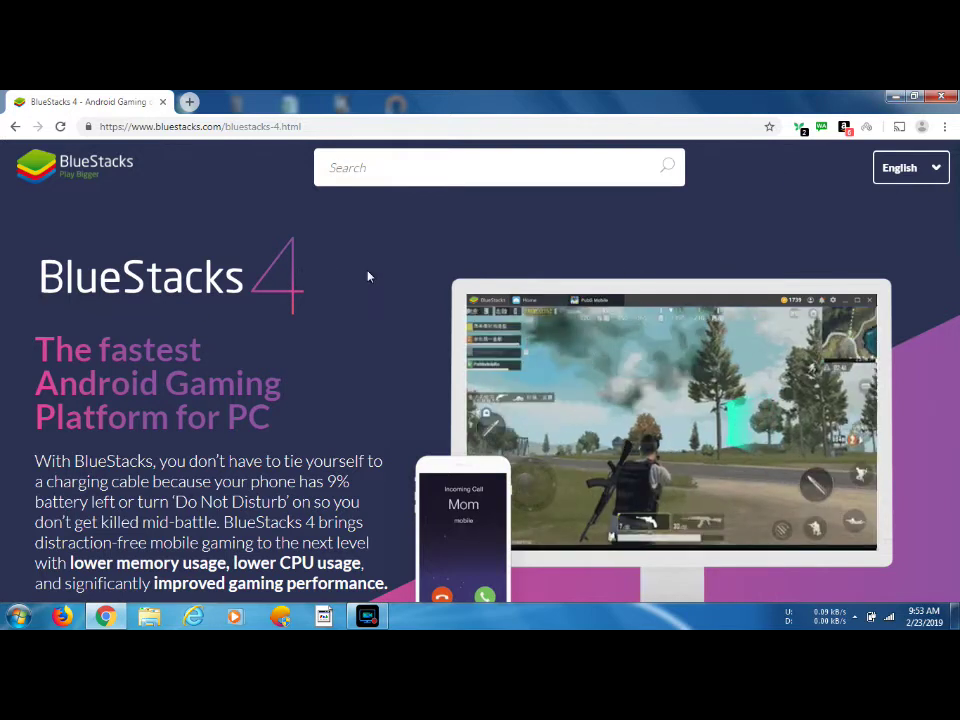
# - Examine the BlueStacks 4 page, including the What's New features and the download options for Windows
pyautogui.scroll(-6, 388, 270)
pyautogui.scroll(4, 390, 269)
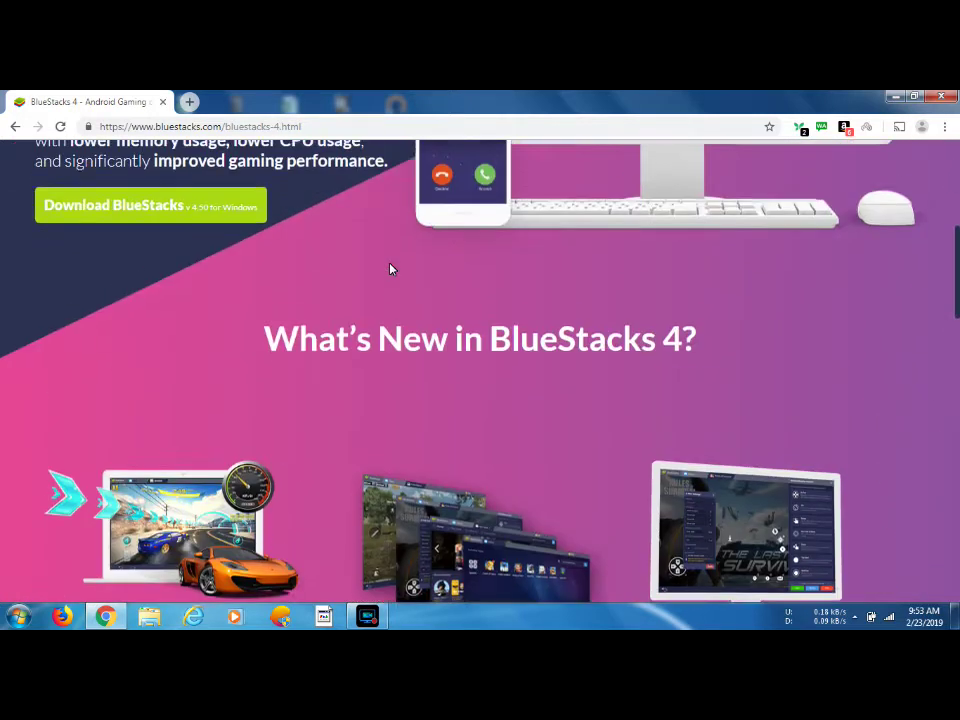
pyautogui.scroll(2, 390, 269)
pyautogui.scroll(-6, 390, 265)
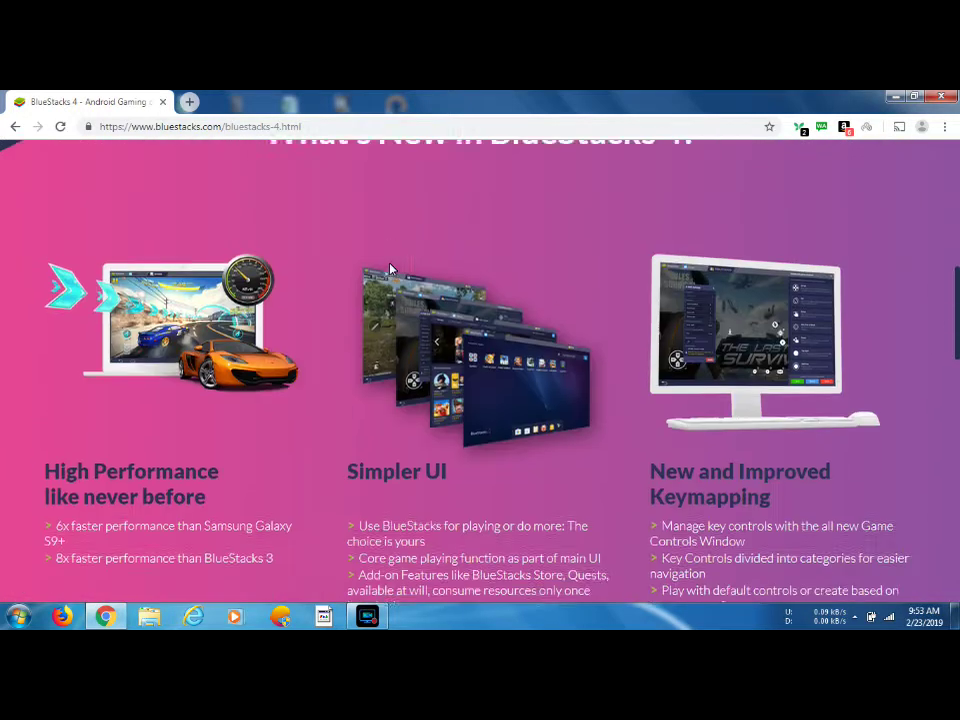
pyautogui.scroll(-1, 390, 268)
pyautogui.scroll(2, 388, 268)
pyautogui.scroll(-2, 388, 268)
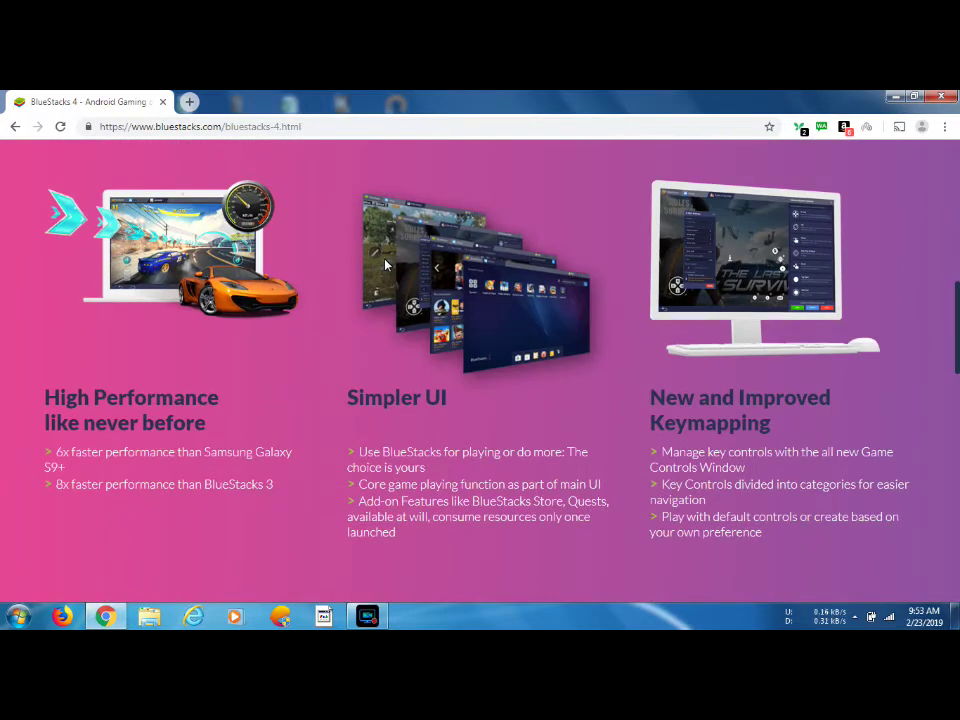
pyautogui.scroll(3, 385, 262)
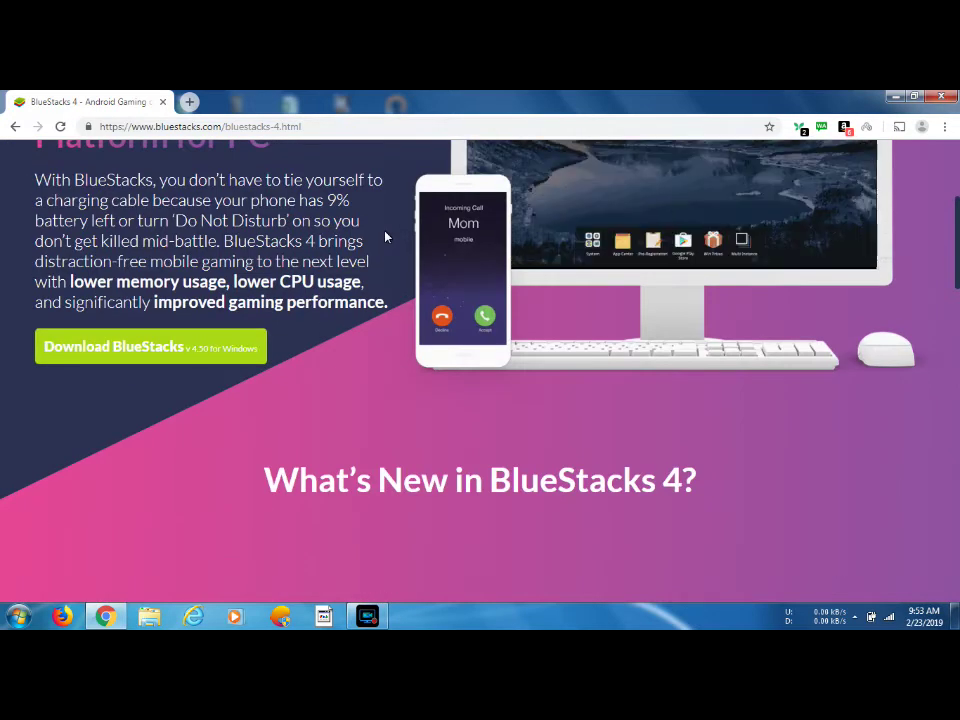
pyautogui.scroll(-2, 385, 236)
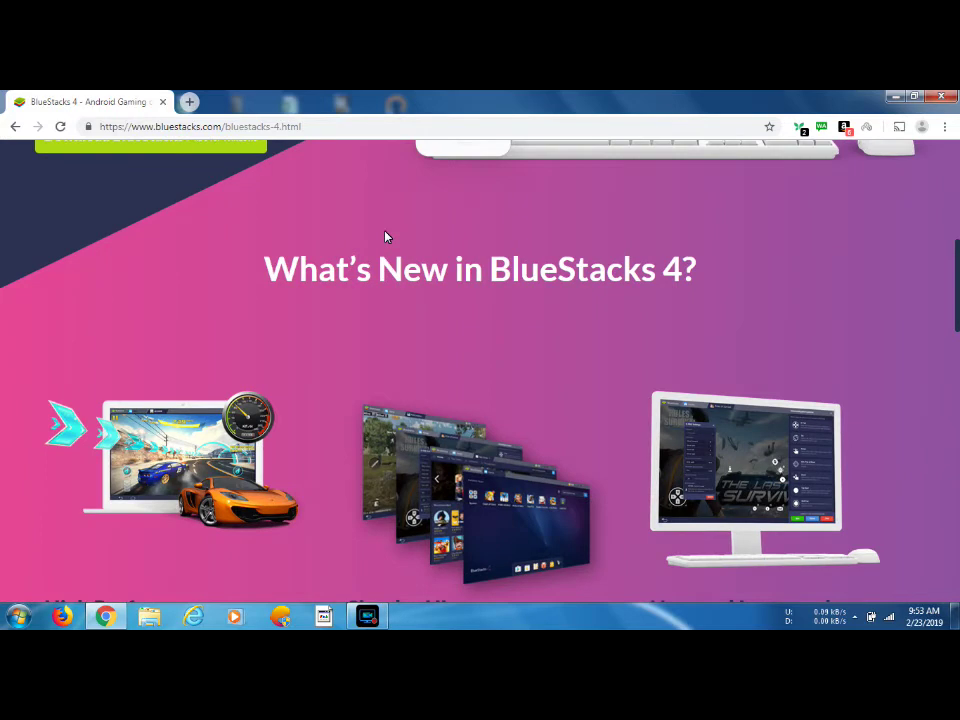
pyautogui.scroll(2, 385, 236)
pyautogui.scroll(-2, 385, 236)
pyautogui.scroll(-5, 410, 320)
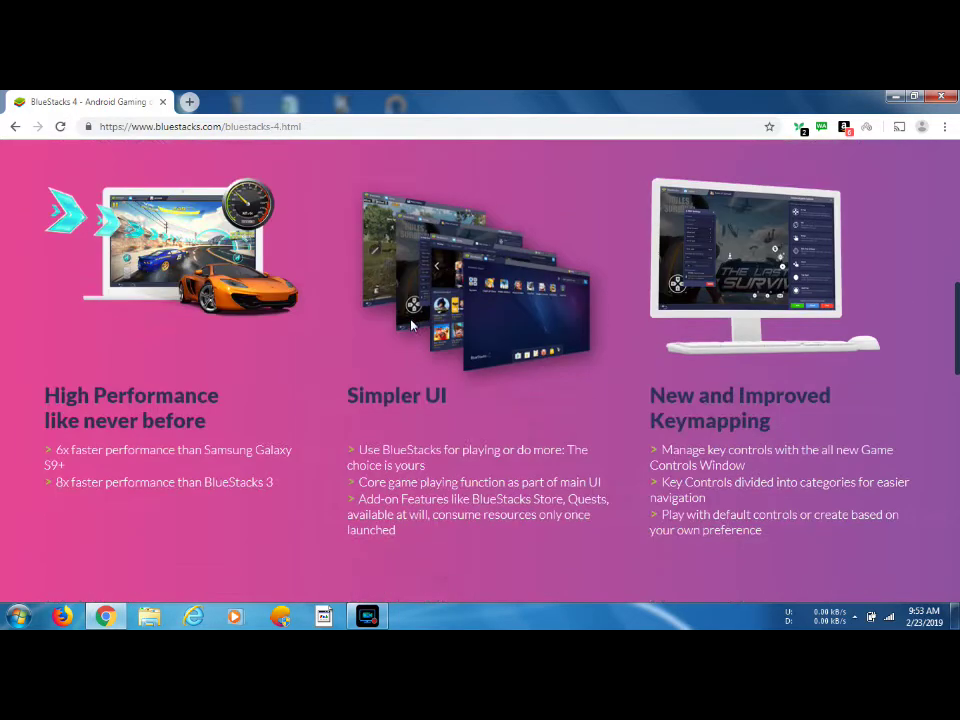
pyautogui.scroll(-4, 410, 320)
pyautogui.scroll(10, 410, 321)
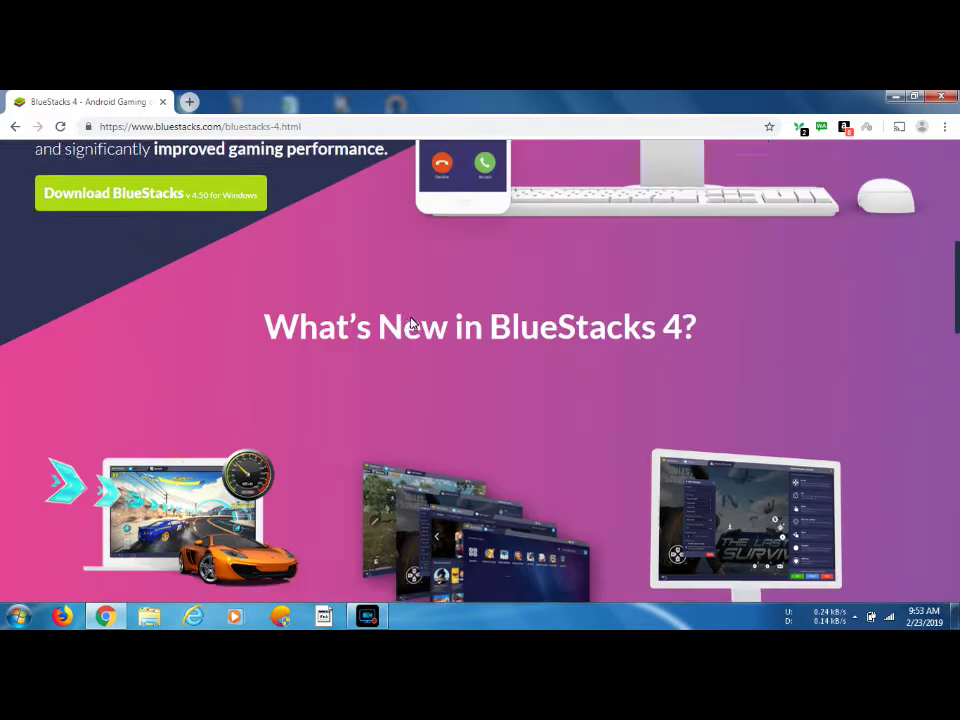
pyautogui.scroll(-1, 410, 322)
pyautogui.scroll(5, 410, 322)
pyautogui.scroll(-3, 410, 322)
pyautogui.scroll(3, 410, 322)
pyautogui.scroll(-3, 410, 322)
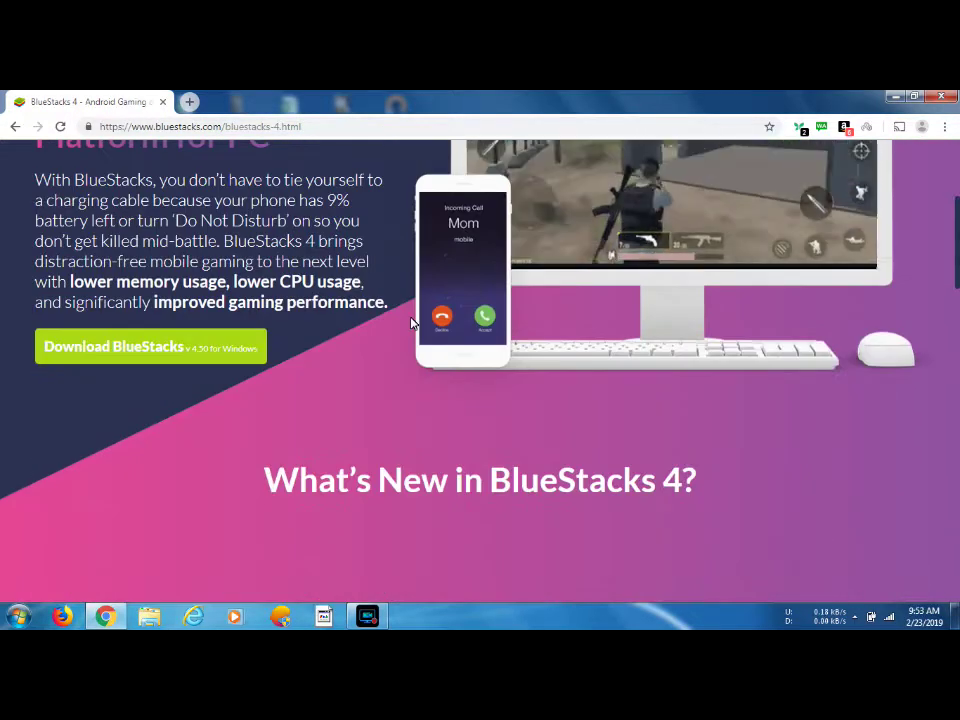
pyautogui.scroll(-1, 410, 322)
pyautogui.scroll(3, 410, 322)
pyautogui.scroll(-3, 410, 322)
pyautogui.scroll(-4, 410, 322)
pyautogui.scroll(-6, 412, 323)
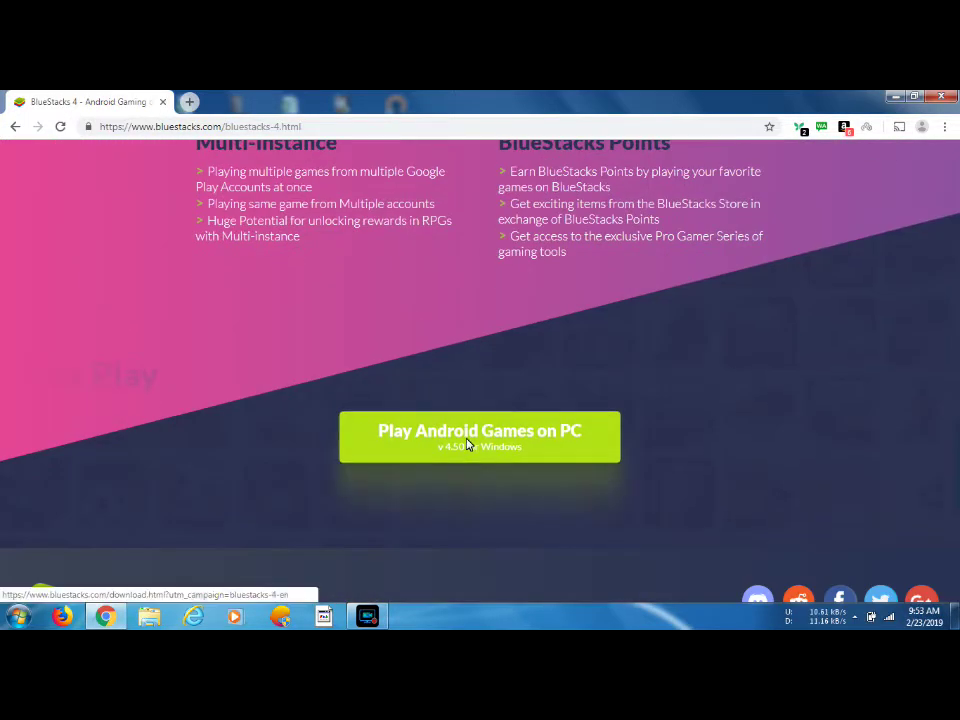
# - Go to the BlueStacks v 4.50 for Windows download page, look it over and close the browser
pyautogui.click(489, 446)
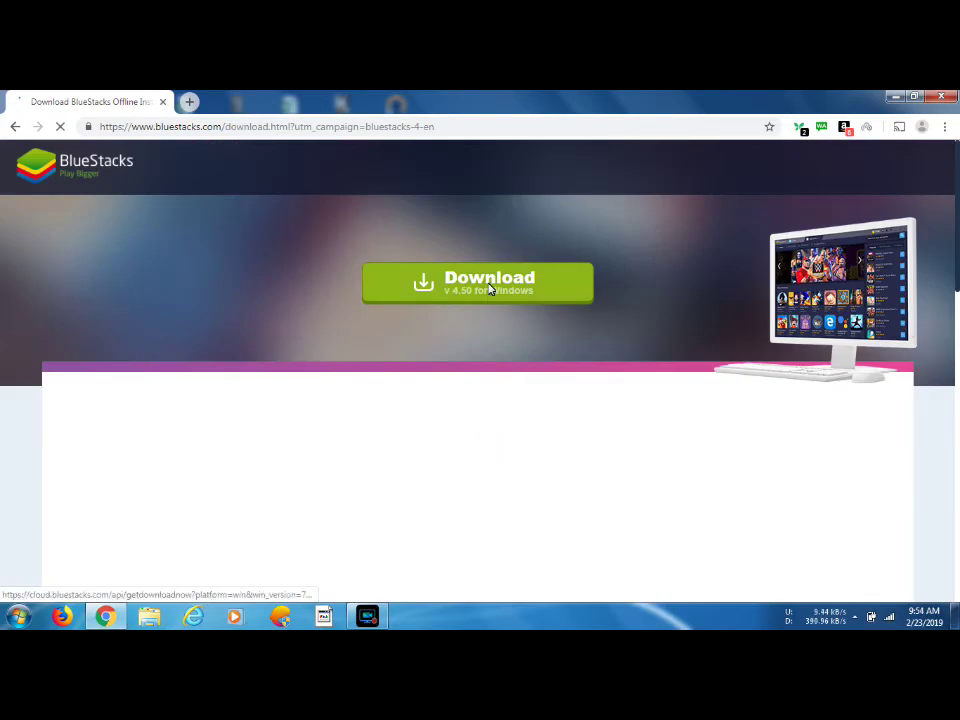
pyautogui.scroll(-4, 489, 289)
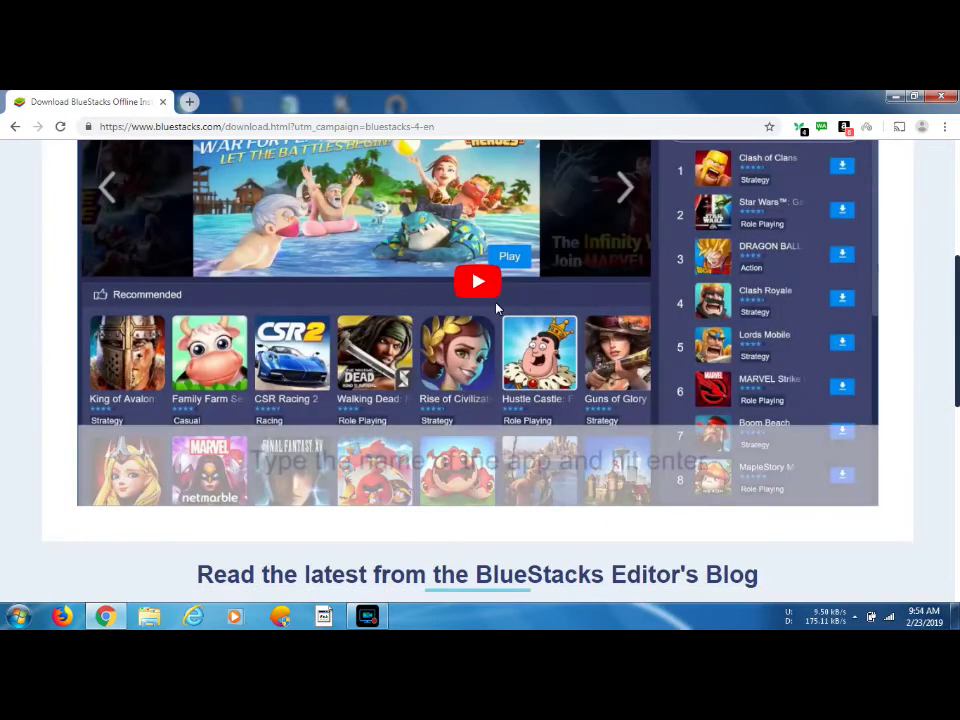
pyautogui.scroll(4, 495, 310)
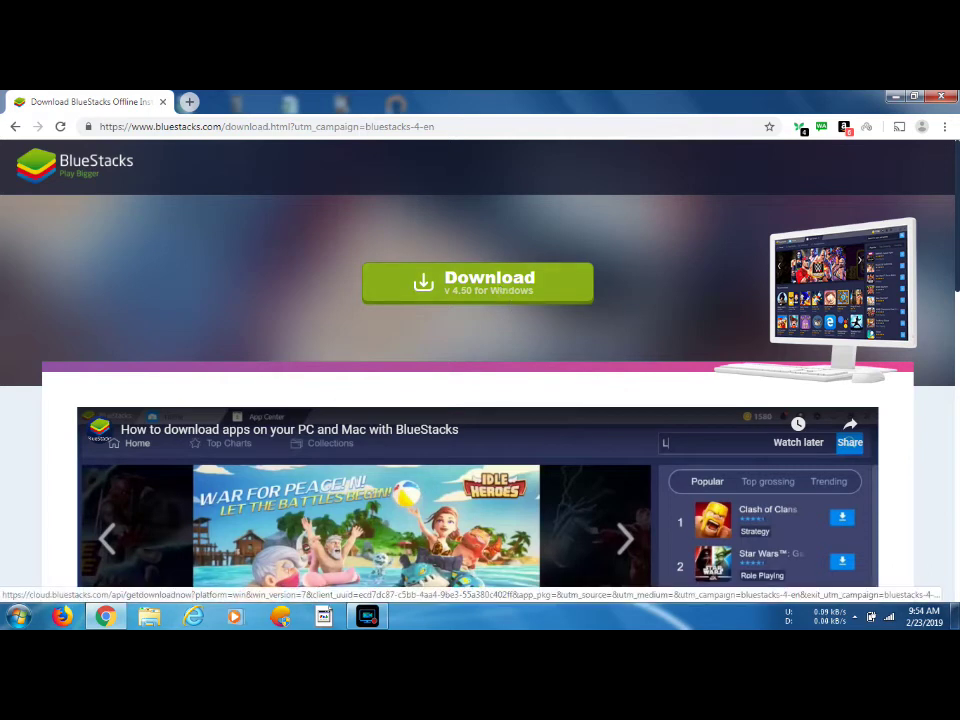
pyautogui.click(940, 97)
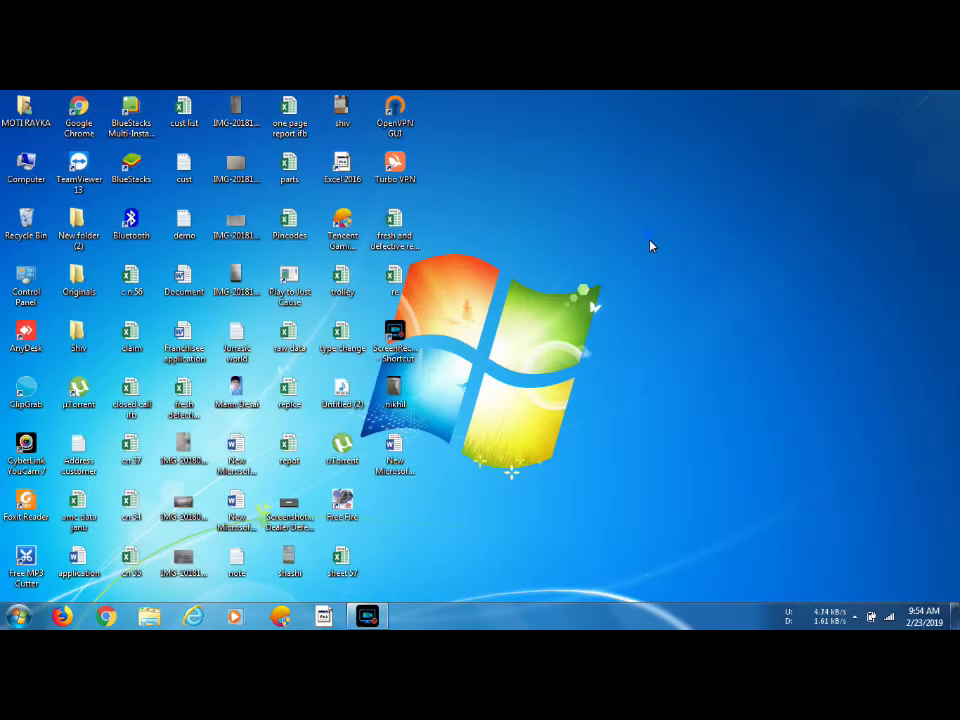
# - Open the properties of Computer to view the Windows edition, processor, memory and system type
pyautogui.moveTo(601, 287); pyautogui.dragTo(532, 560)
pyautogui.click(33, 178)
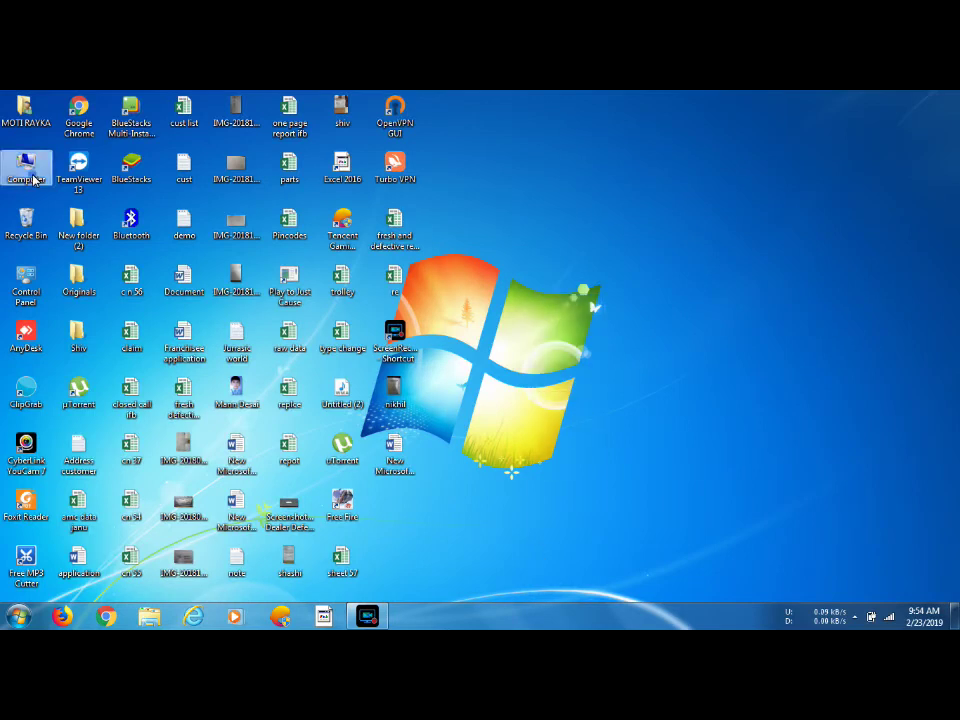
pyautogui.rightClick(33, 178)
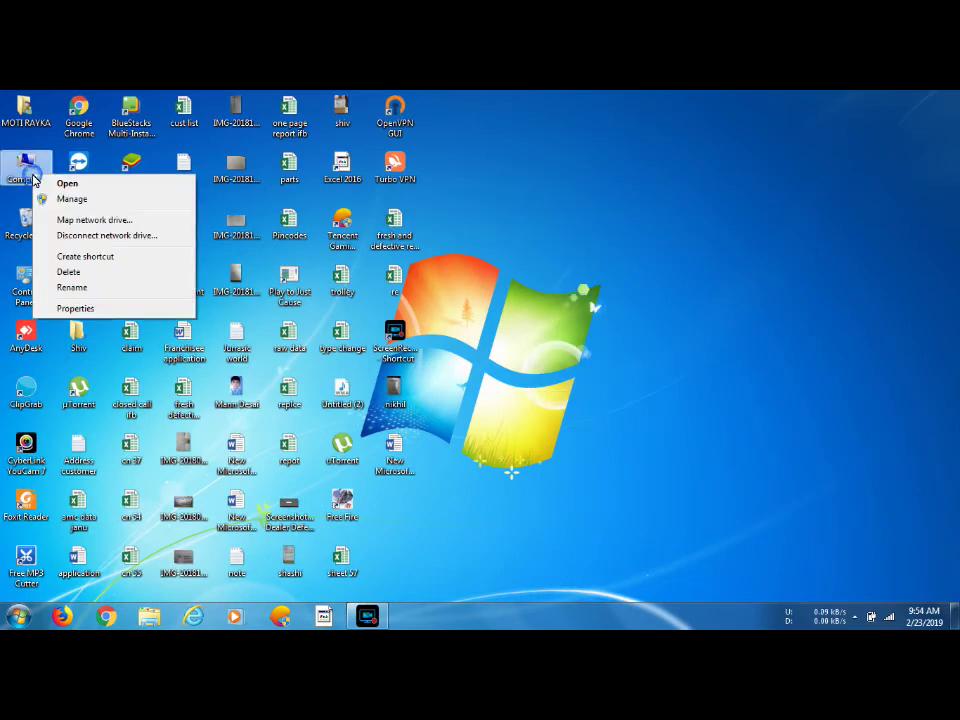
pyautogui.click(86, 308)
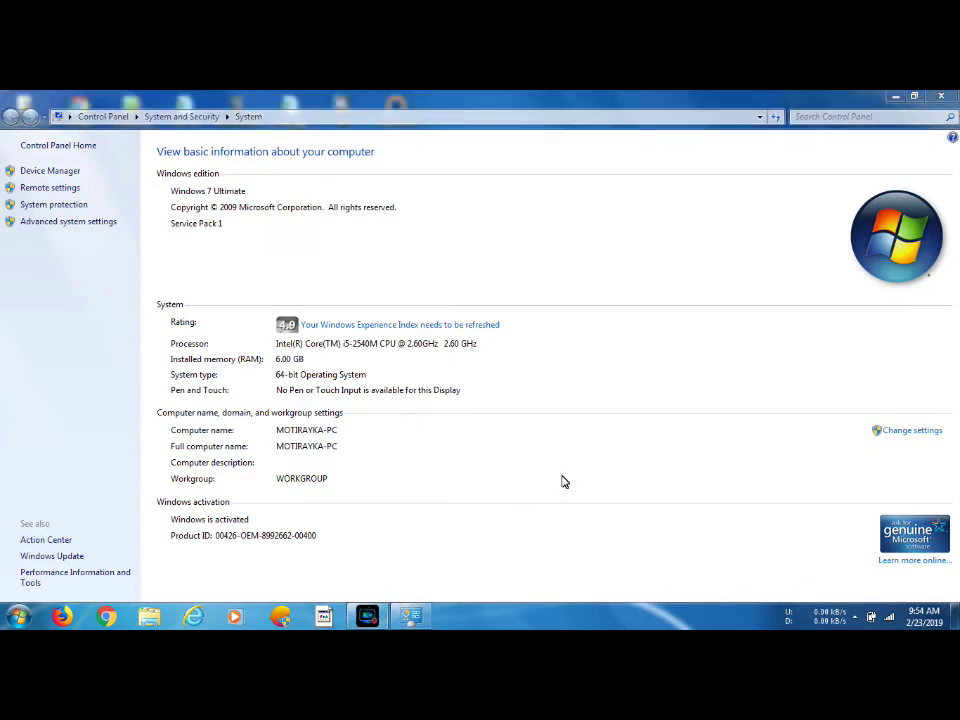
# - Close the window with the computer's basic system information and refresh the desktop
pyautogui.click(894, 97)
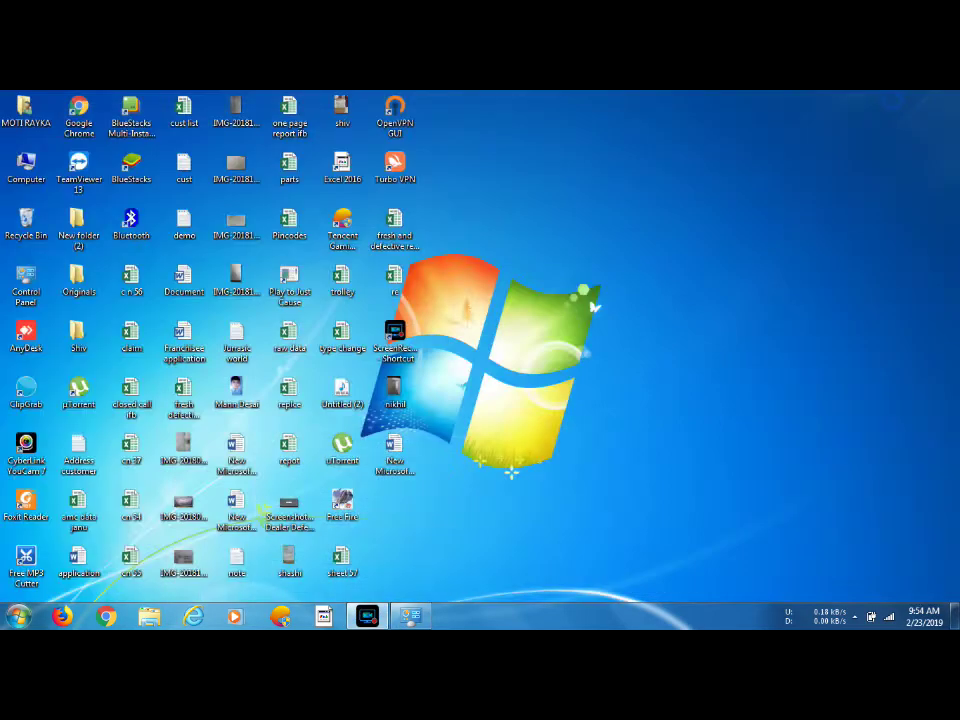
pyautogui.rightClick(777, 309)
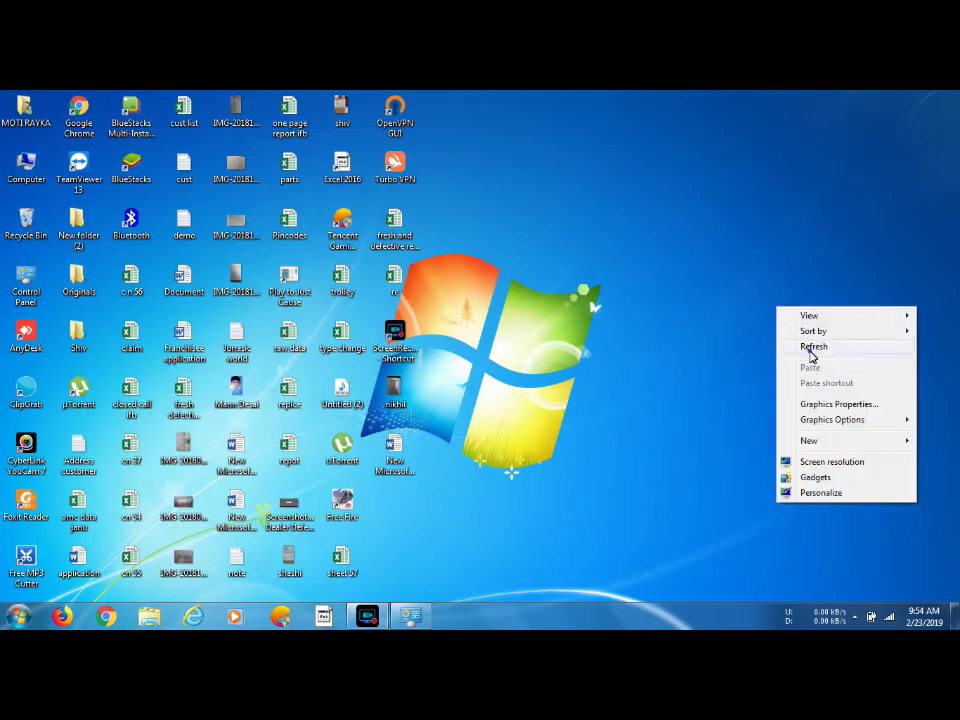
pyautogui.click(786, 348)
pyautogui.rightClick(670, 262)
pyautogui.click(718, 301)
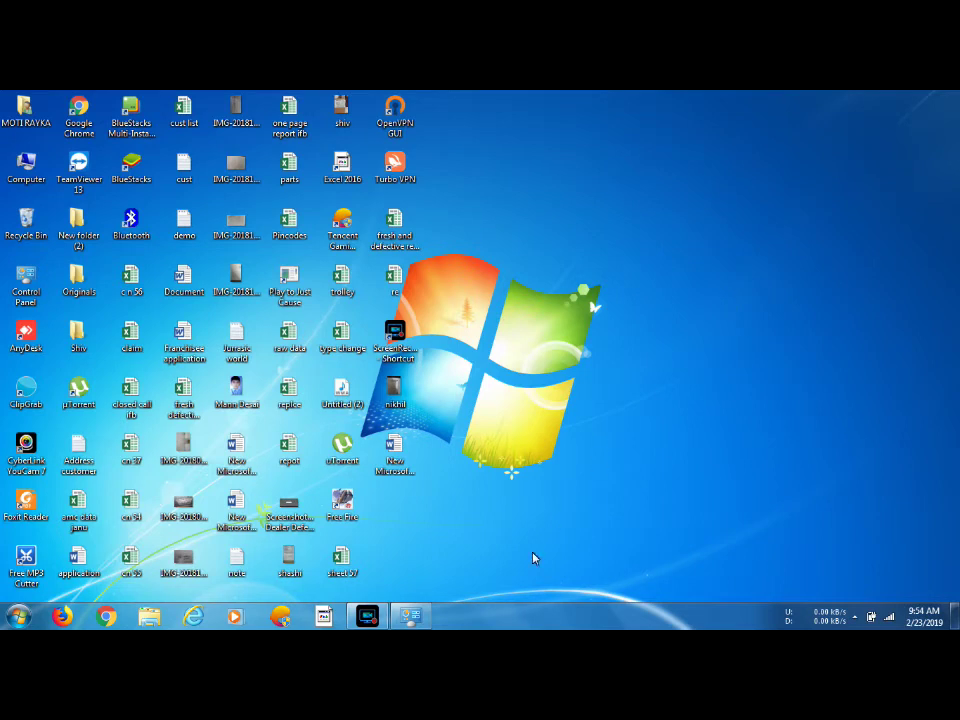
pyautogui.click(410, 616)
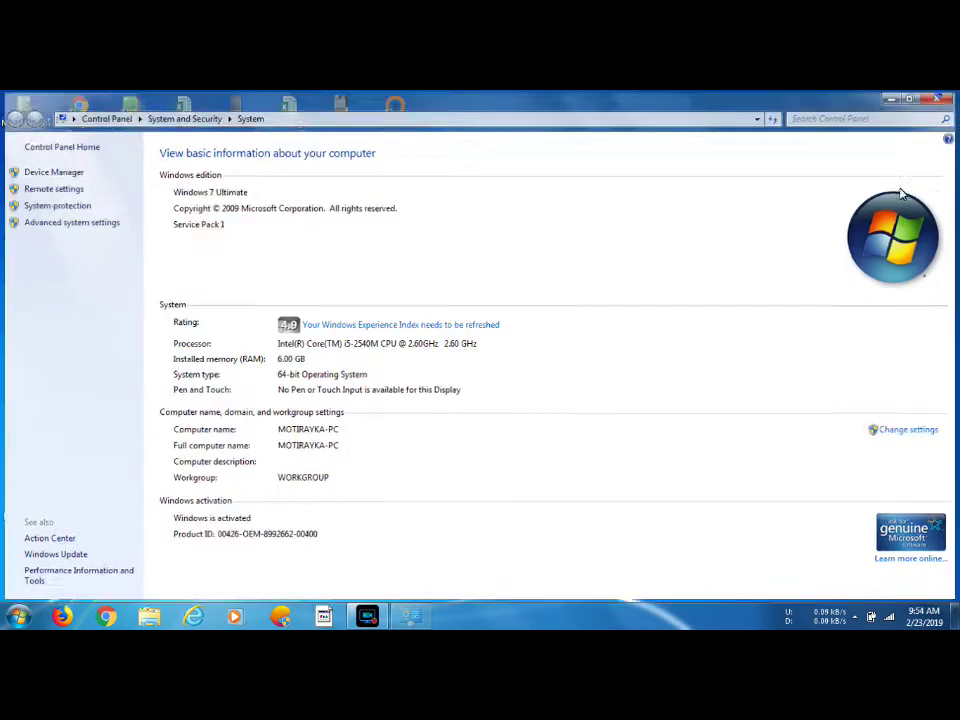
pyautogui.click(938, 98)
pyautogui.rightClick(730, 267)
pyautogui.click(786, 302)
pyautogui.rightClick(621, 223)
pyautogui.click(669, 264)
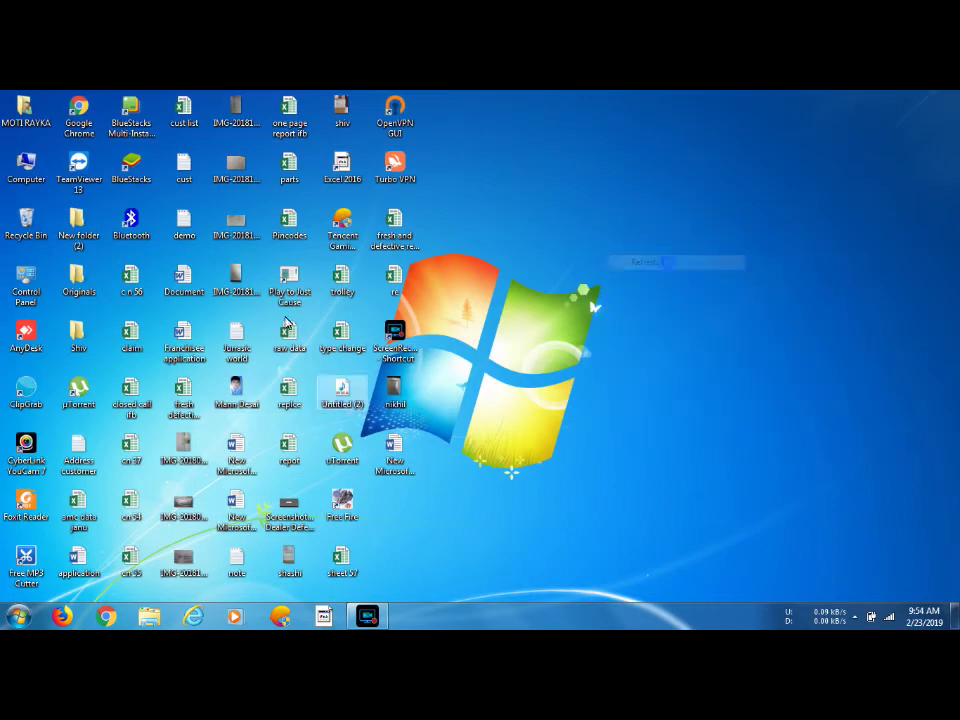
# - Start BlueStacks from the desktop and dismiss the Free Fire notification
pyautogui.click(133, 167)
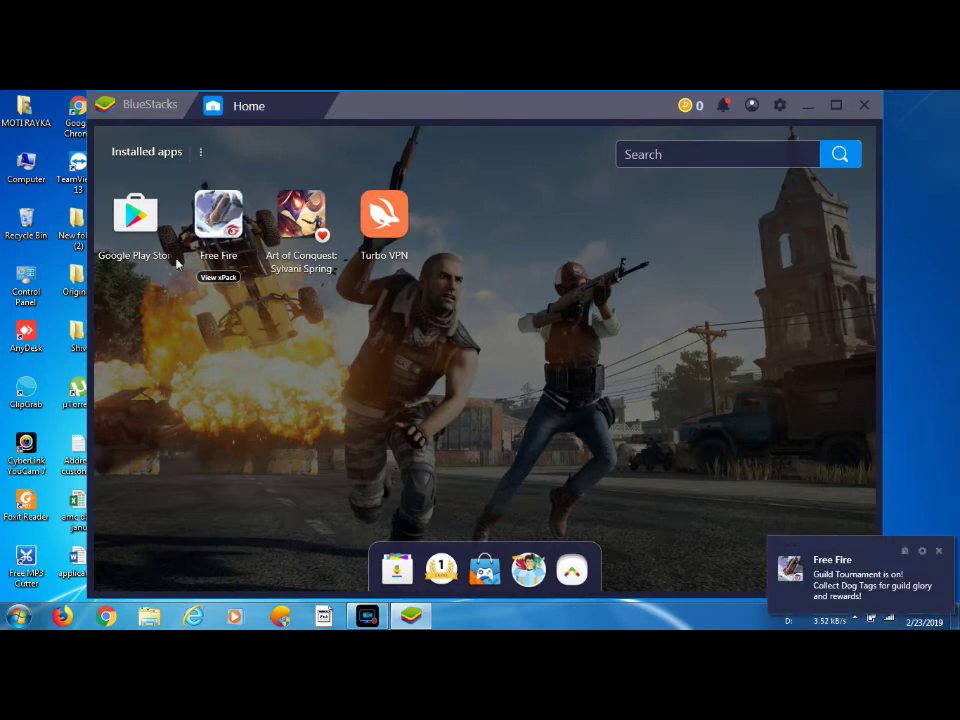
pyautogui.click(937, 552)
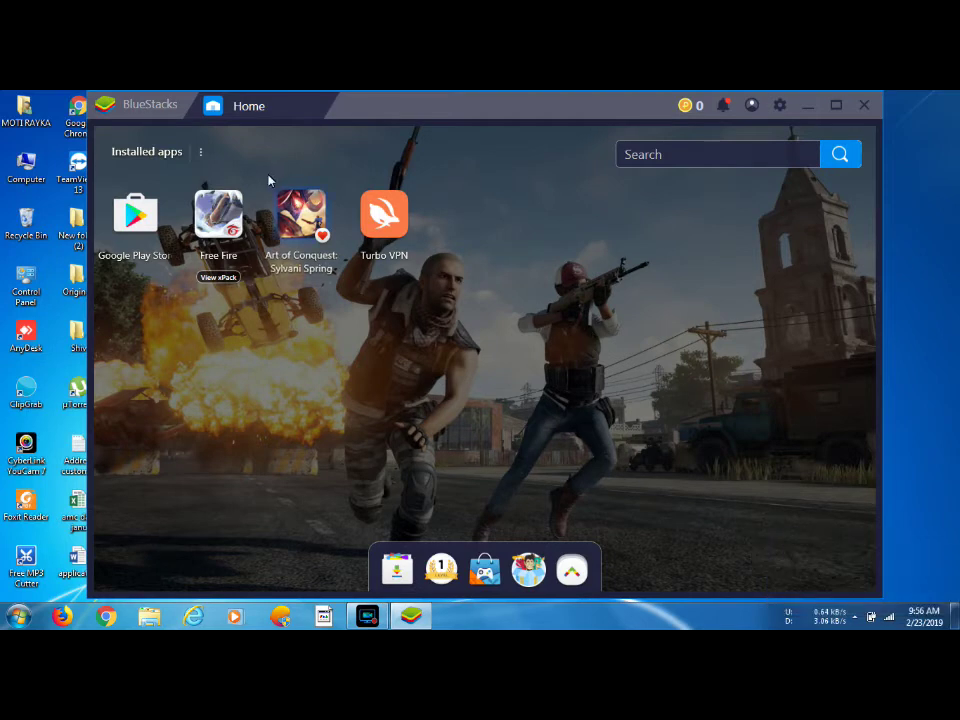
# - Open the Google Play Store in BlueStacks and search for "Free fire"
pyautogui.click(135, 215)
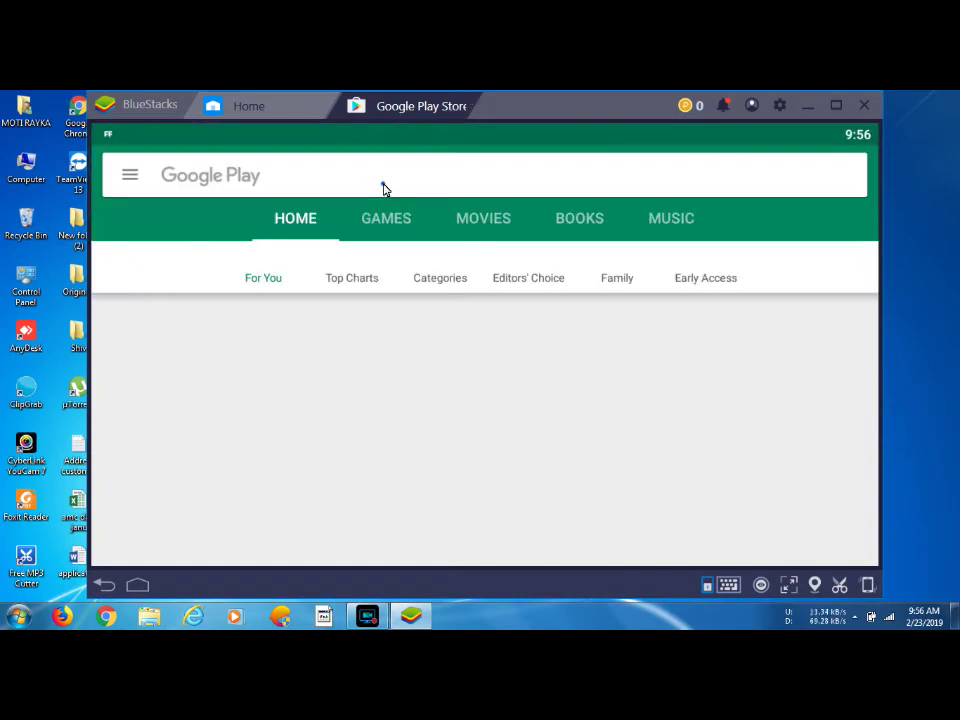
pyautogui.click(385, 188)
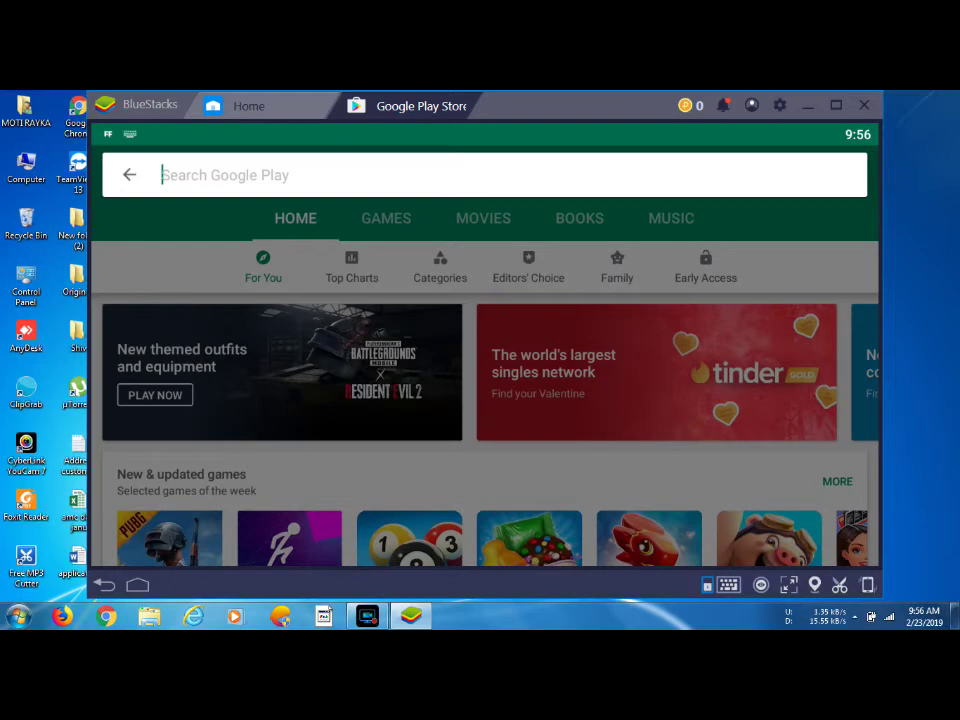
pyautogui.write('Free')
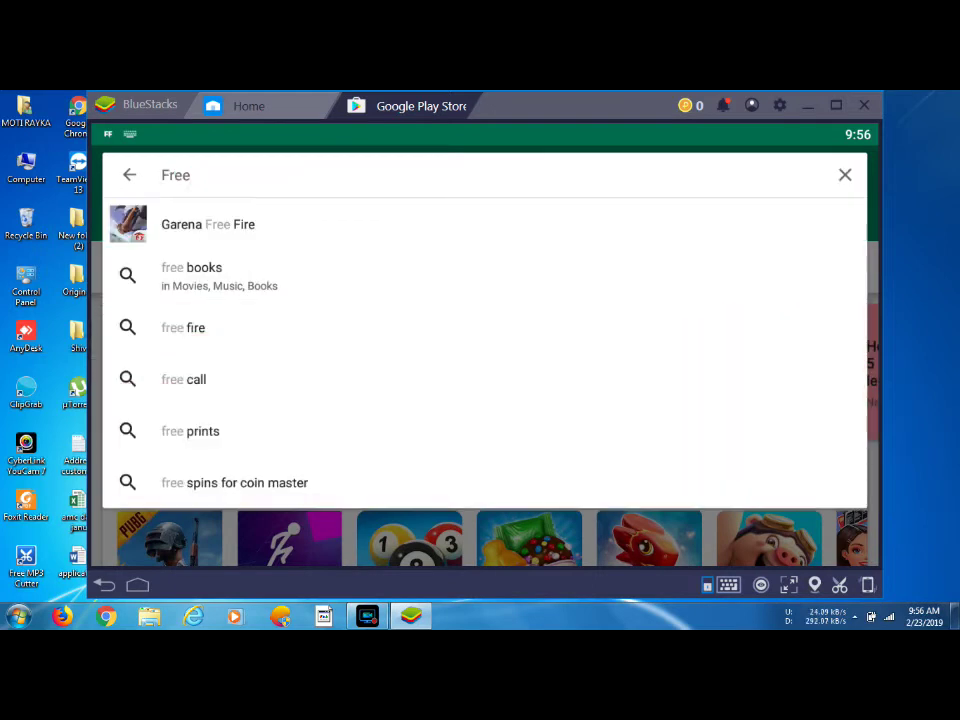
pyautogui.write(' fire')
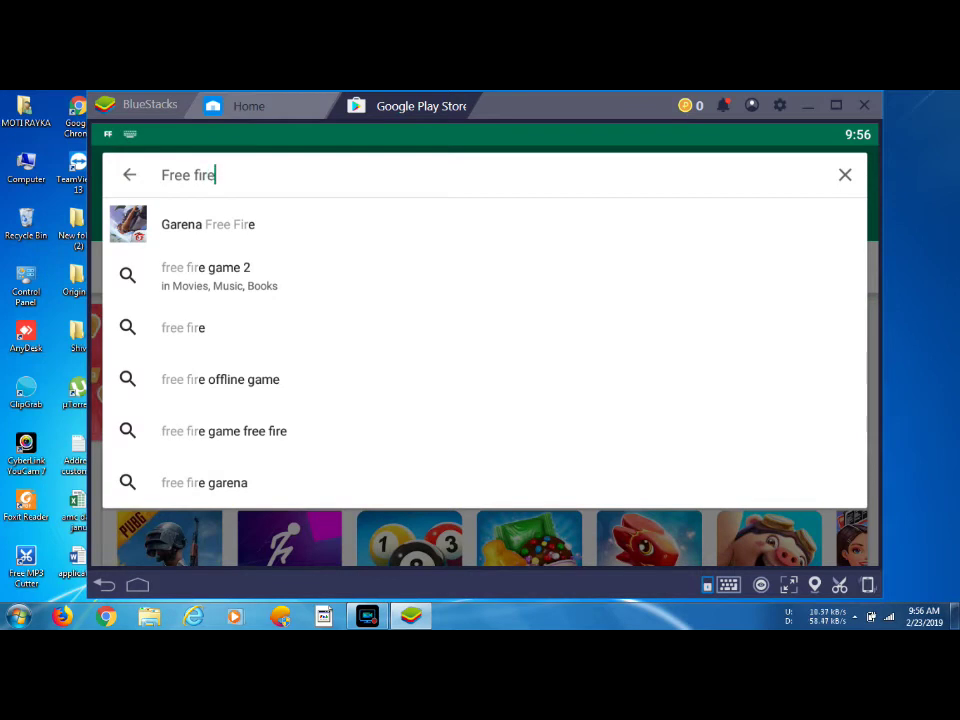
pyautogui.press('Return')
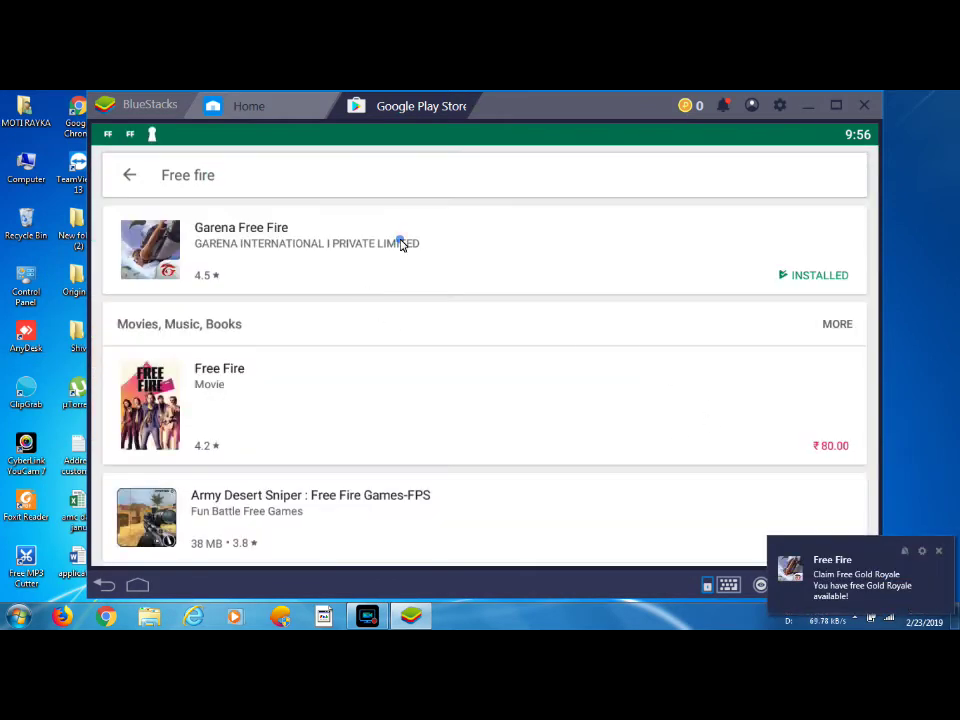
# - Open the Garena Free Fire store page and look over its What's new and review sections
pyautogui.click(400, 243)
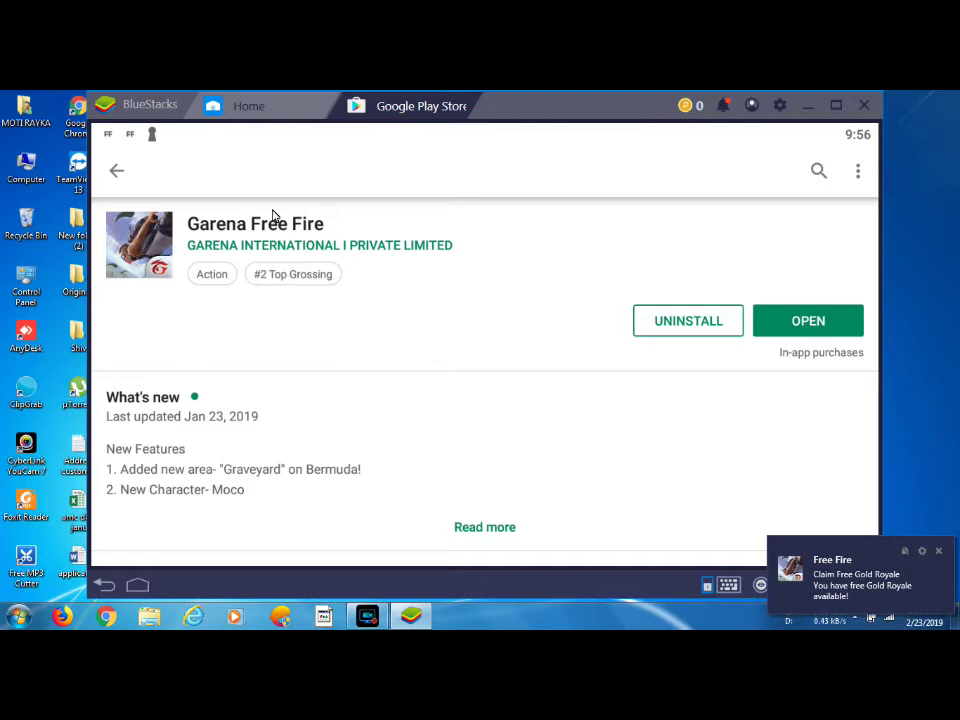
pyautogui.scroll(-4, 441, 302)
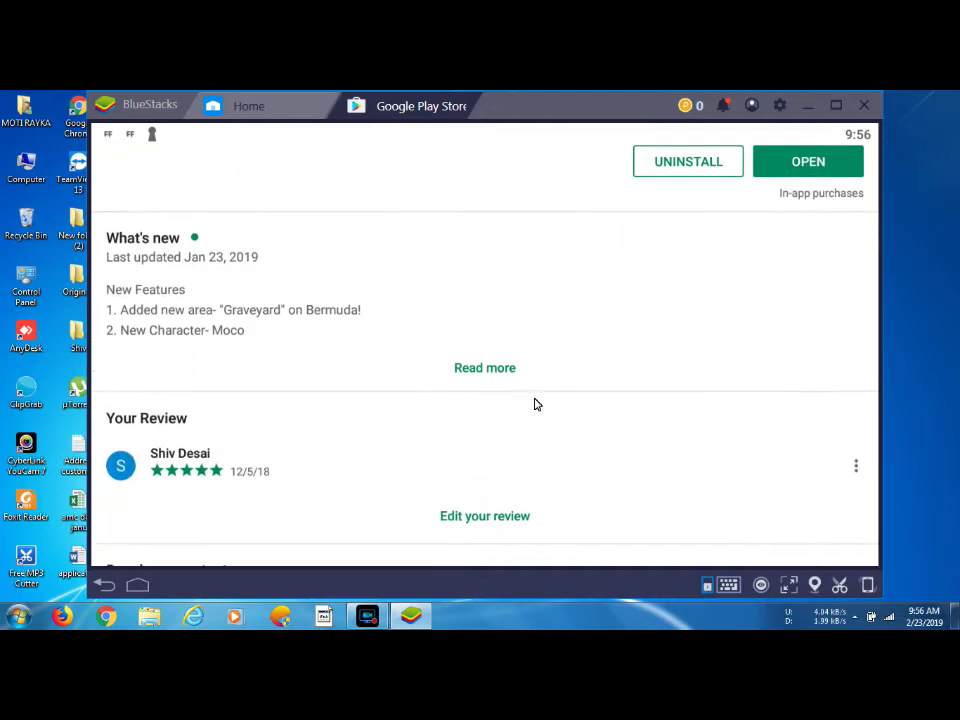
pyautogui.scroll(-2, 257, 334)
pyautogui.scroll(5, 139, 208)
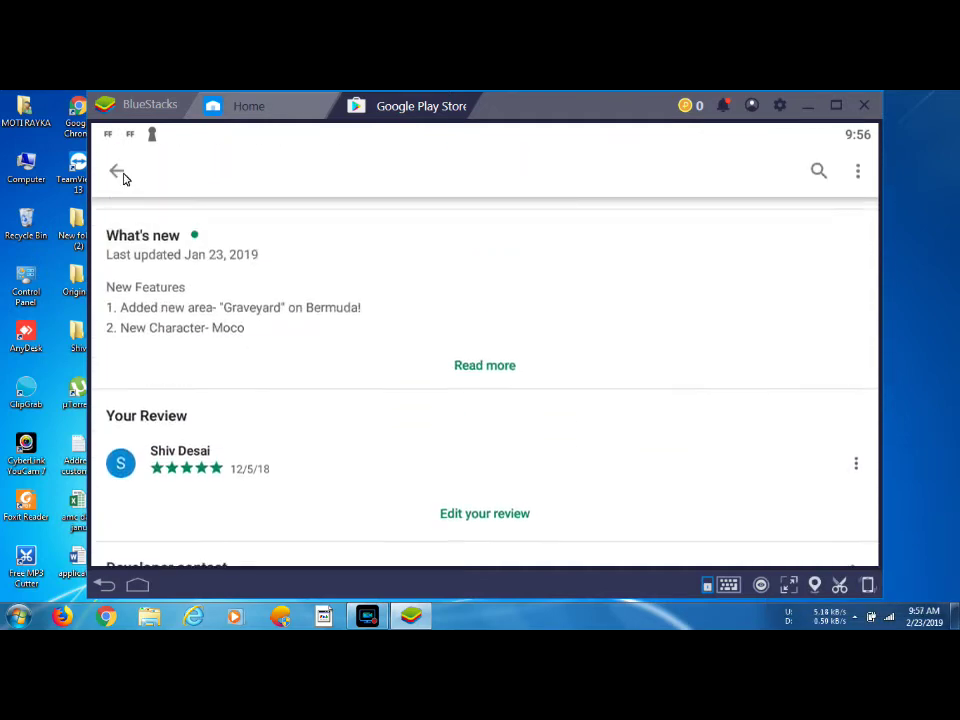
# - Return to the Google Play home page, look it over and close the Google Play Store
pyautogui.click(119, 171)
pyautogui.click(125, 178)
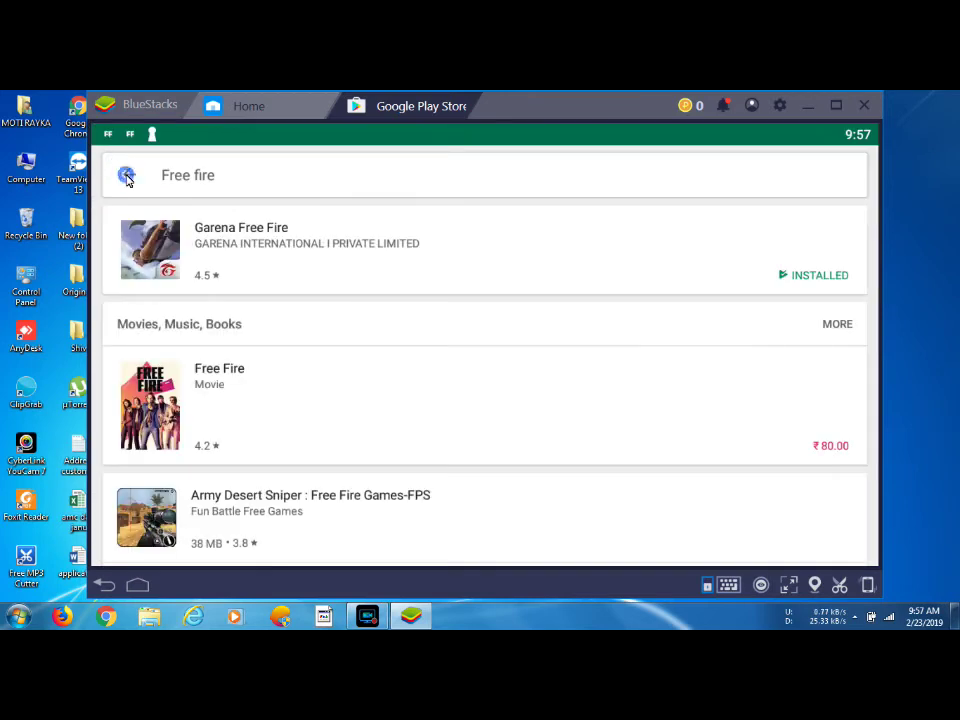
pyautogui.scroll(-2, 117, 190)
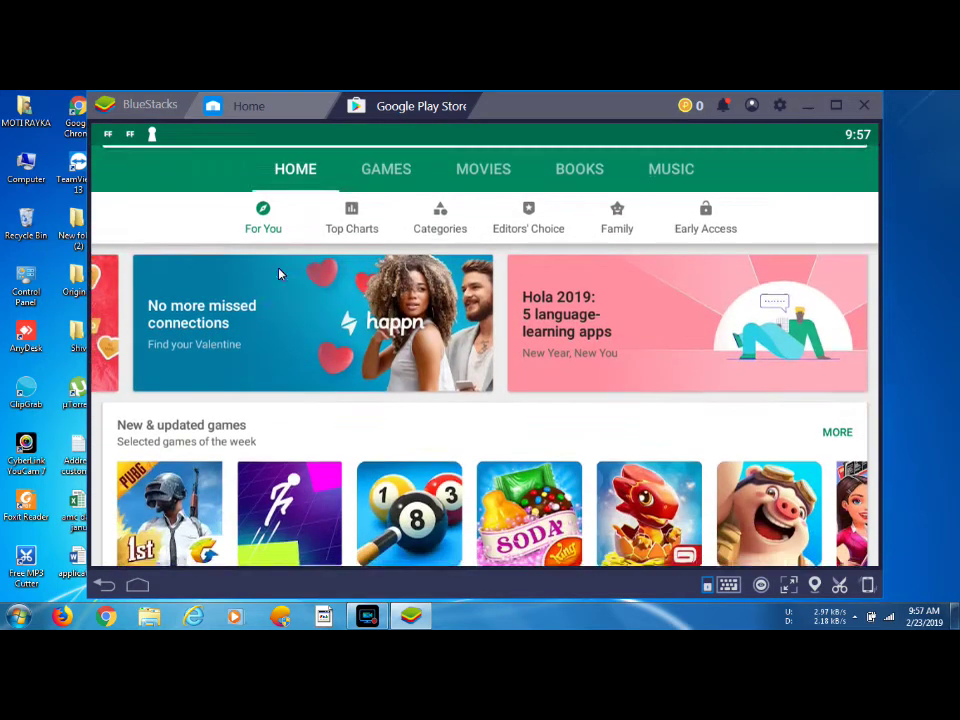
pyautogui.scroll(-1, 117, 192)
pyautogui.scroll(4, 120, 210)
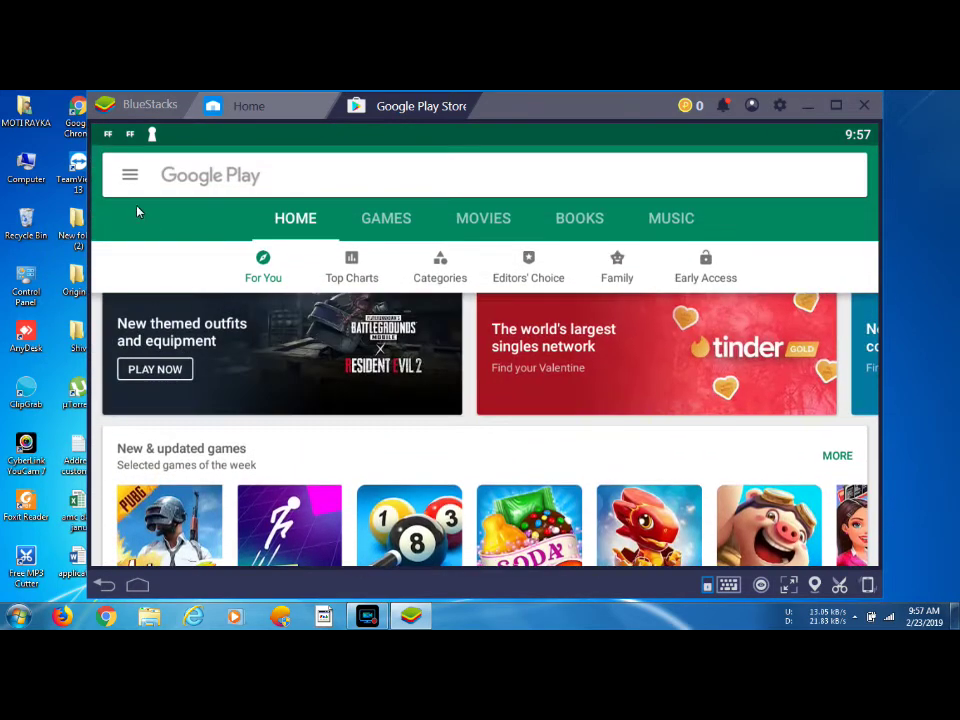
pyautogui.click(110, 587)
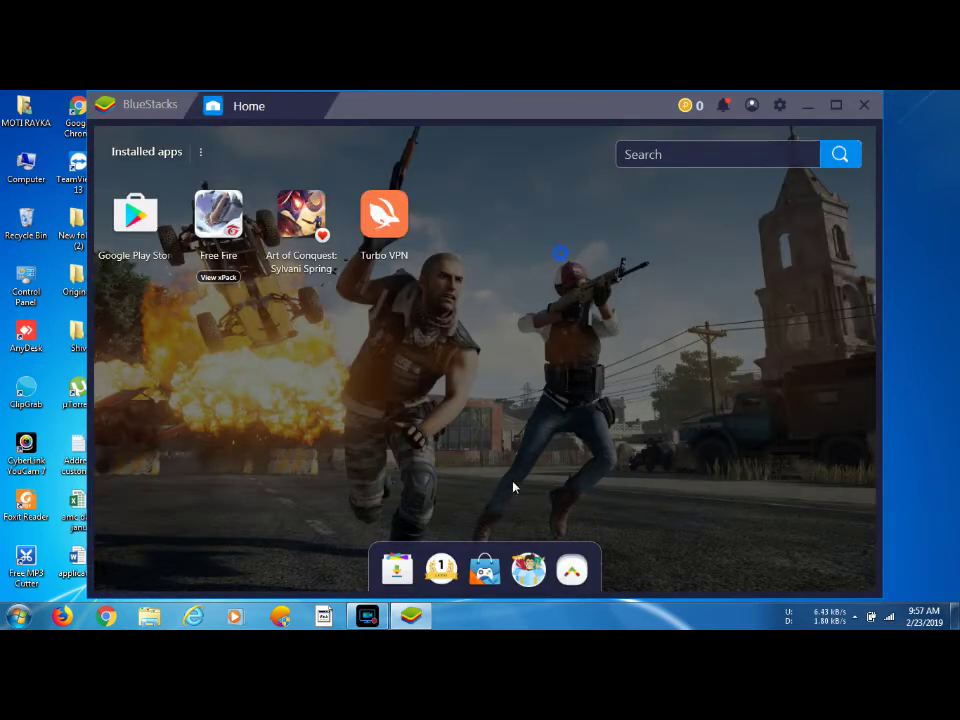
pyautogui.click(154, 229)
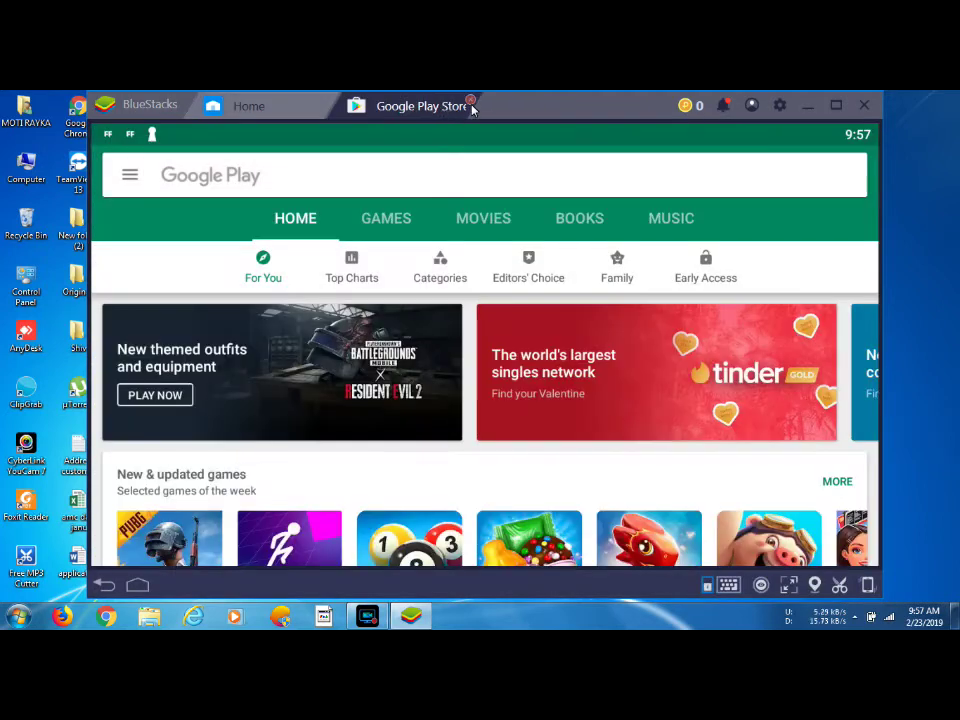
pyautogui.click(471, 105)
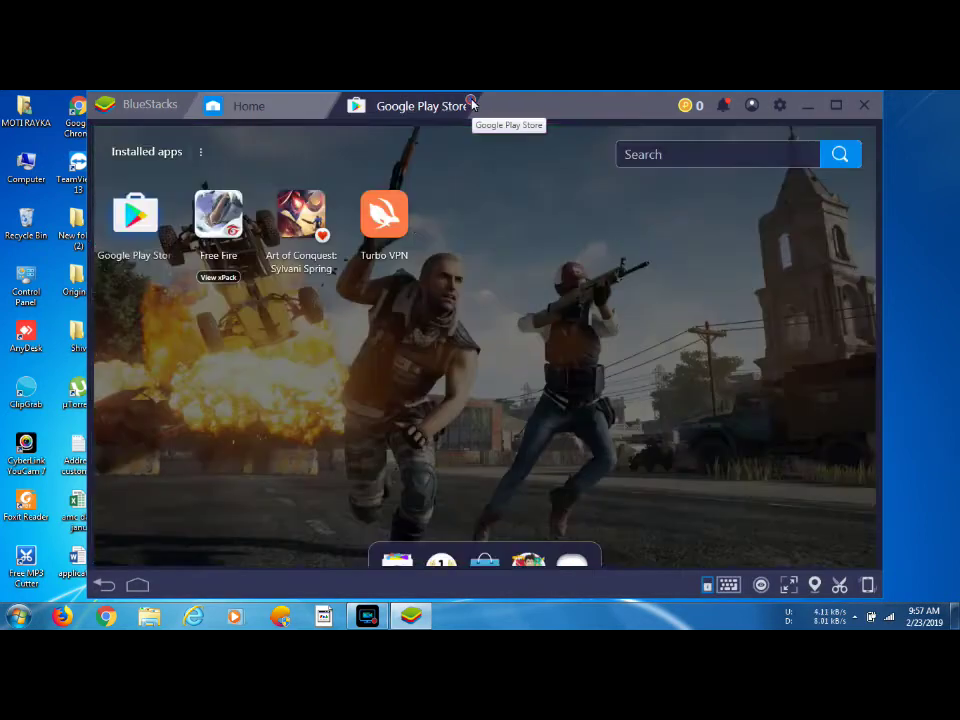
# - Launch Free Fire and review the combat, driving and general key assignments in Game controls, closing the overview when done
pyautogui.click(233, 219)
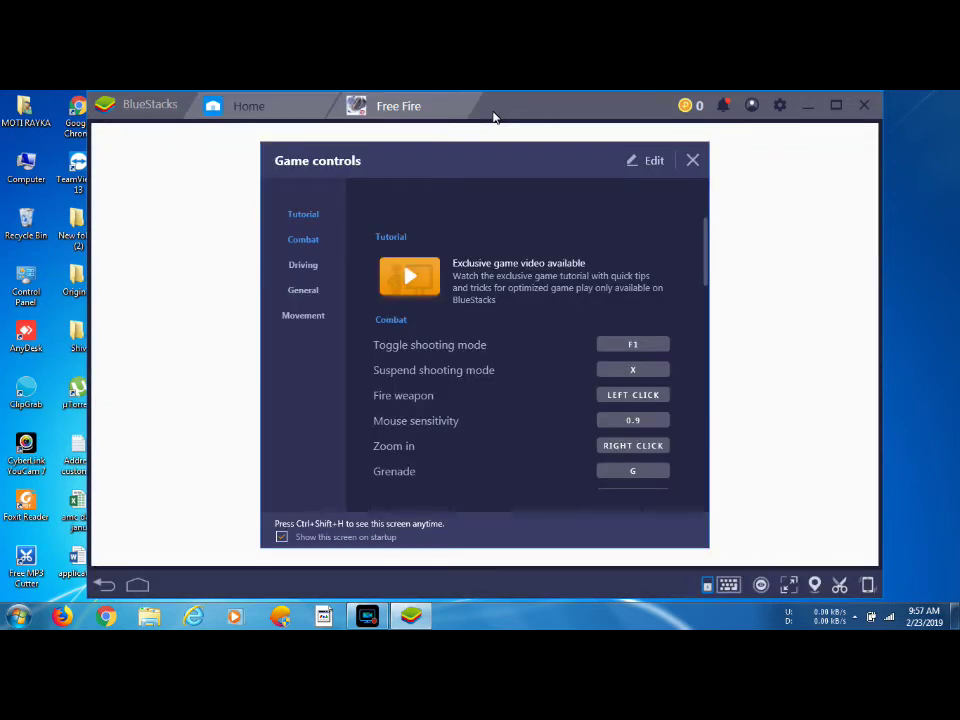
pyautogui.scroll(-4, 495, 324)
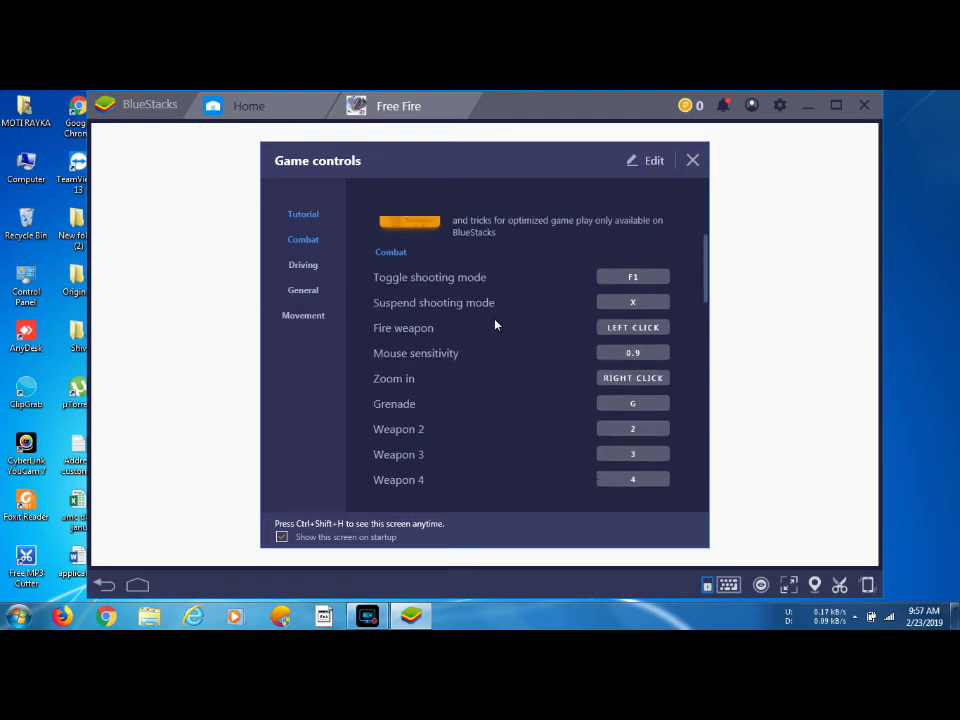
pyautogui.scroll(-5, 495, 324)
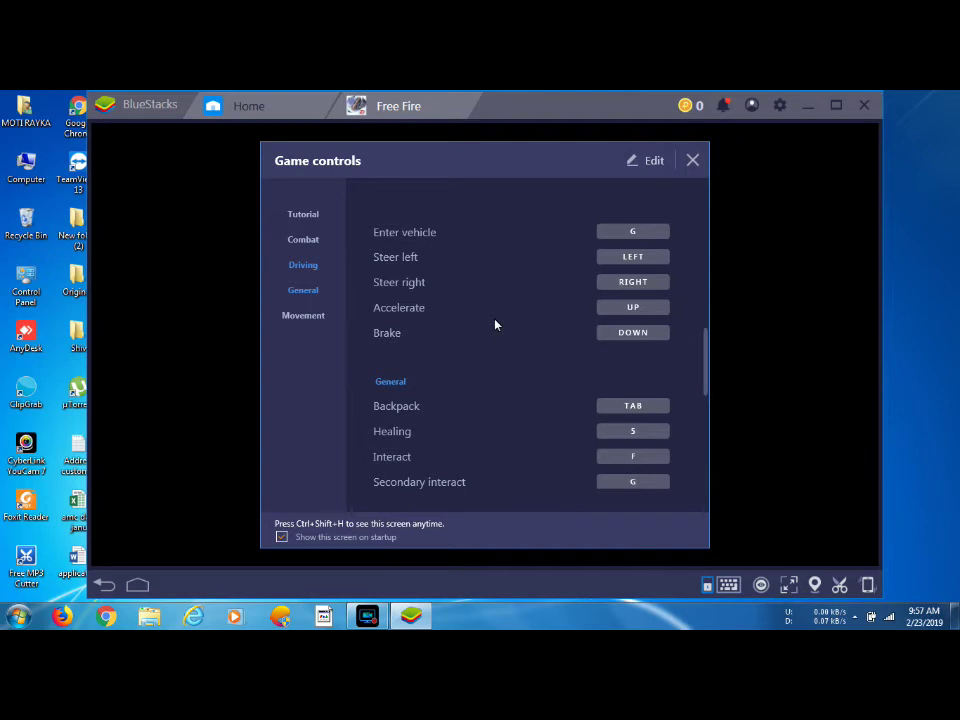
pyautogui.scroll(-3, 494, 324)
pyautogui.scroll(4, 494, 324)
pyautogui.scroll(5, 494, 324)
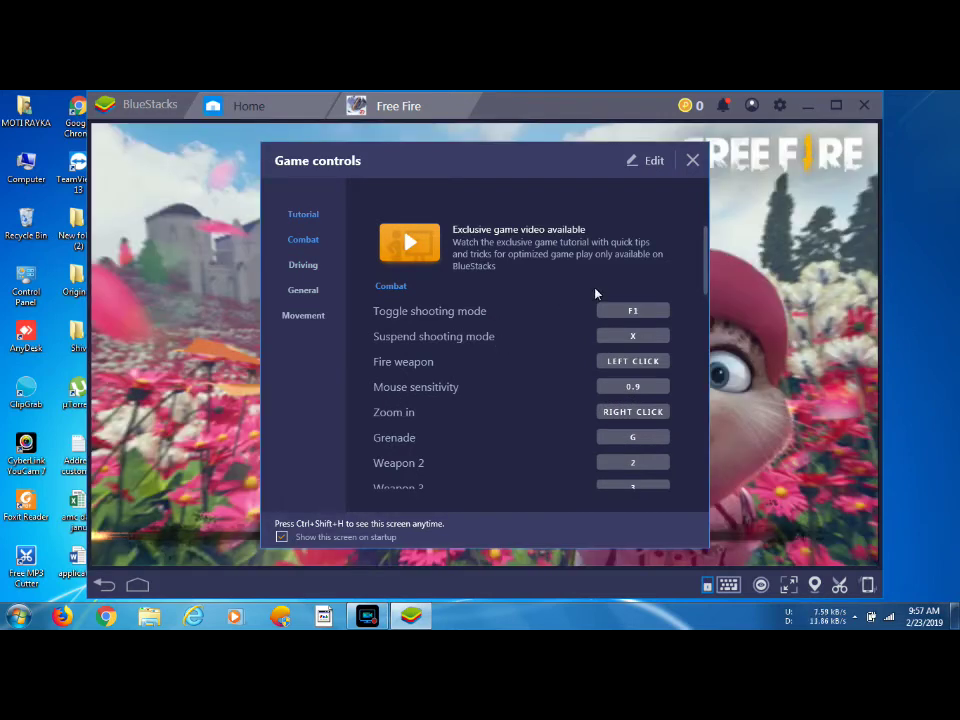
pyautogui.scroll(-1, 595, 293)
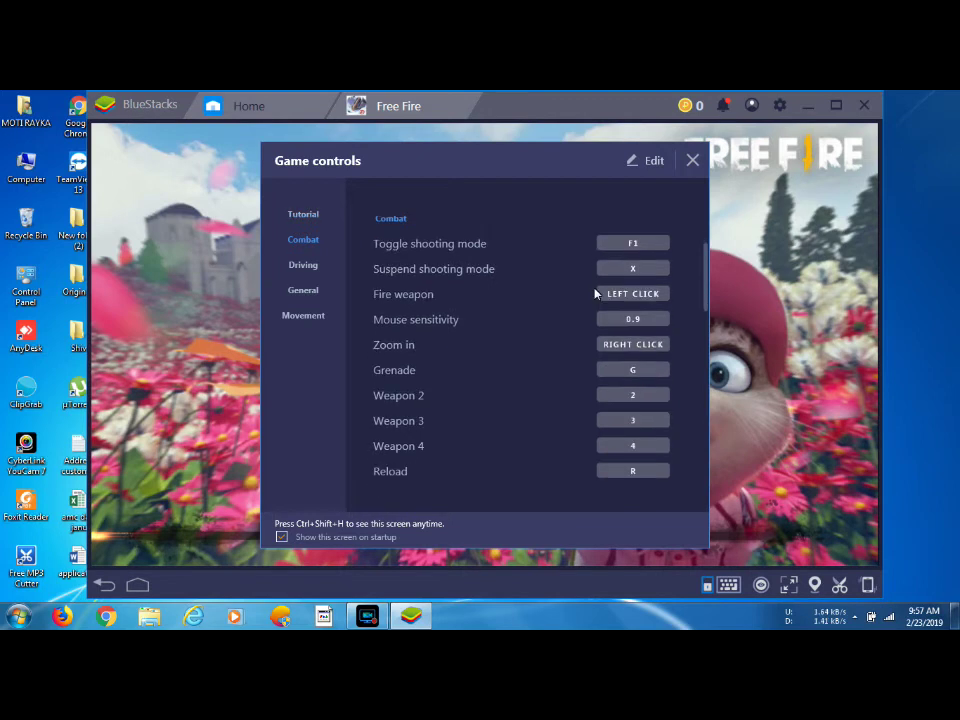
pyautogui.scroll(-4, 595, 295)
pyautogui.scroll(5, 595, 297)
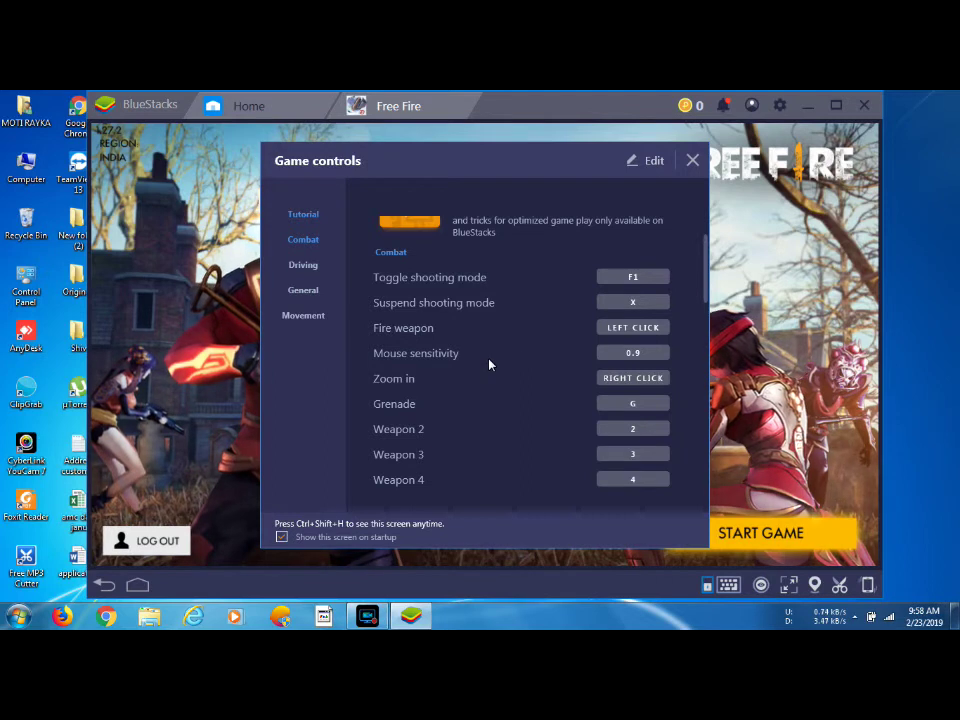
pyautogui.click(692, 160)
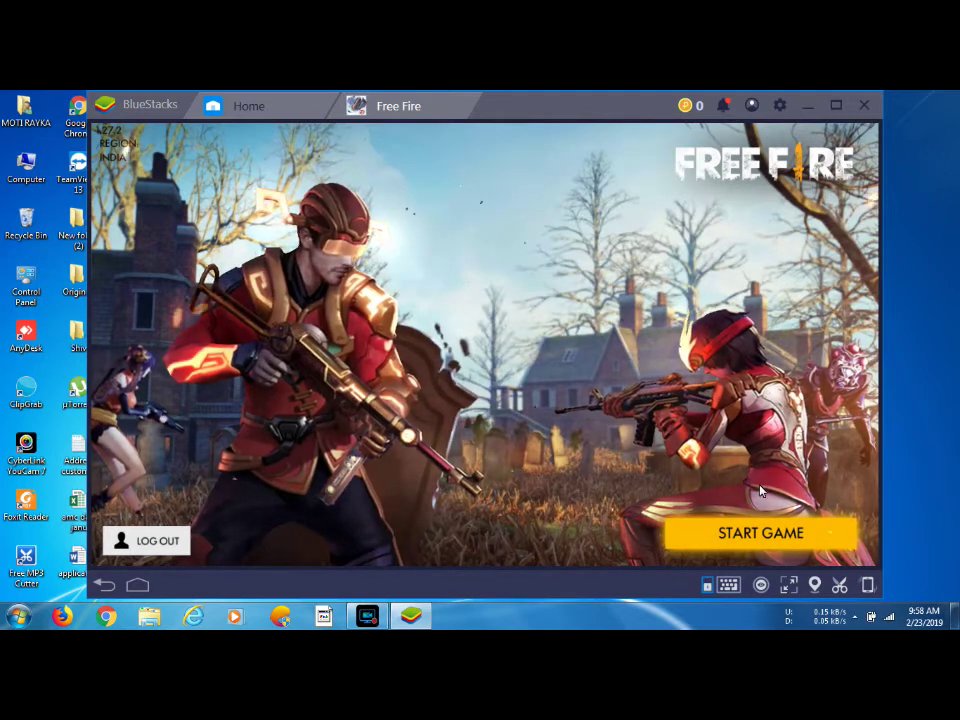
# - Start the game from the Free Fire title screen and maximize the BlueStacks window
pyautogui.click(763, 535)
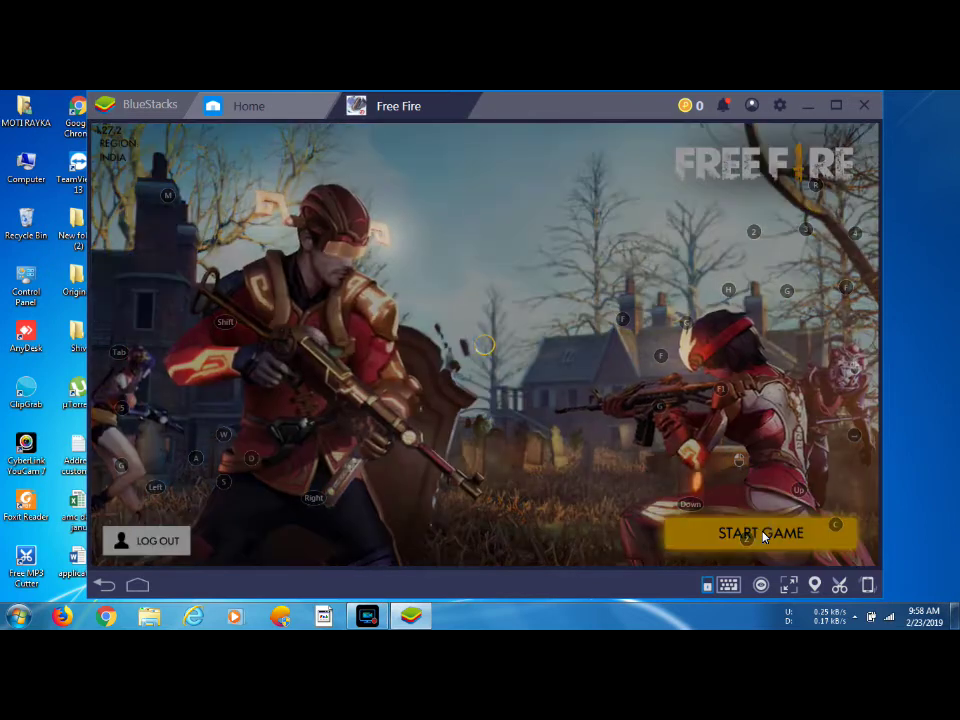
pyautogui.click(836, 105)
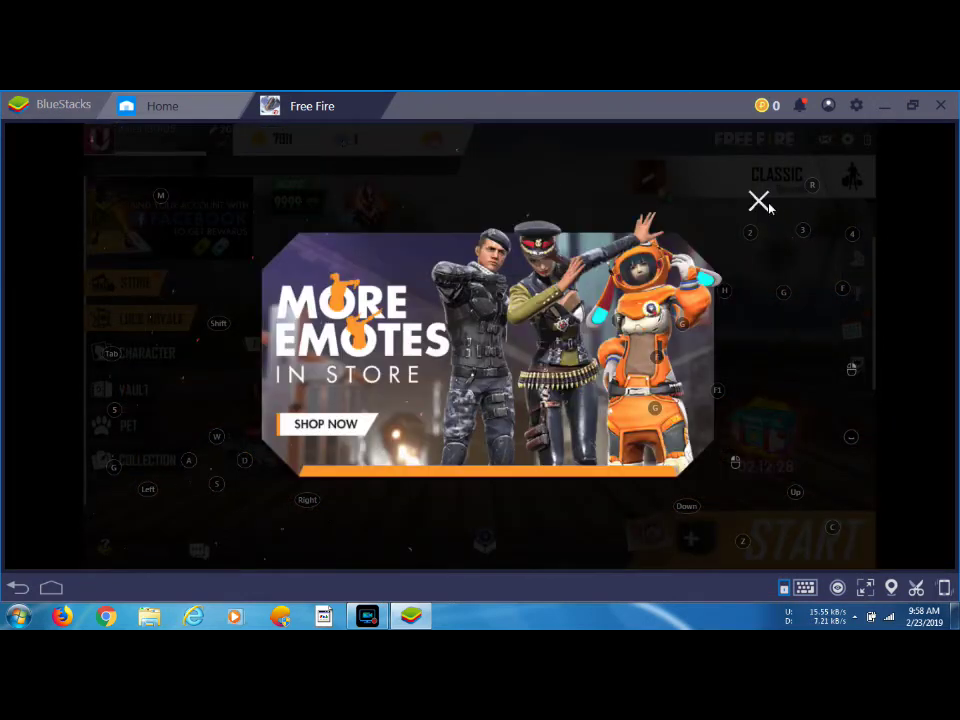
# - Dismiss the More Emotes, Spark of Diamonds and MP40 2019 Edition promotions
pyautogui.click(758, 201)
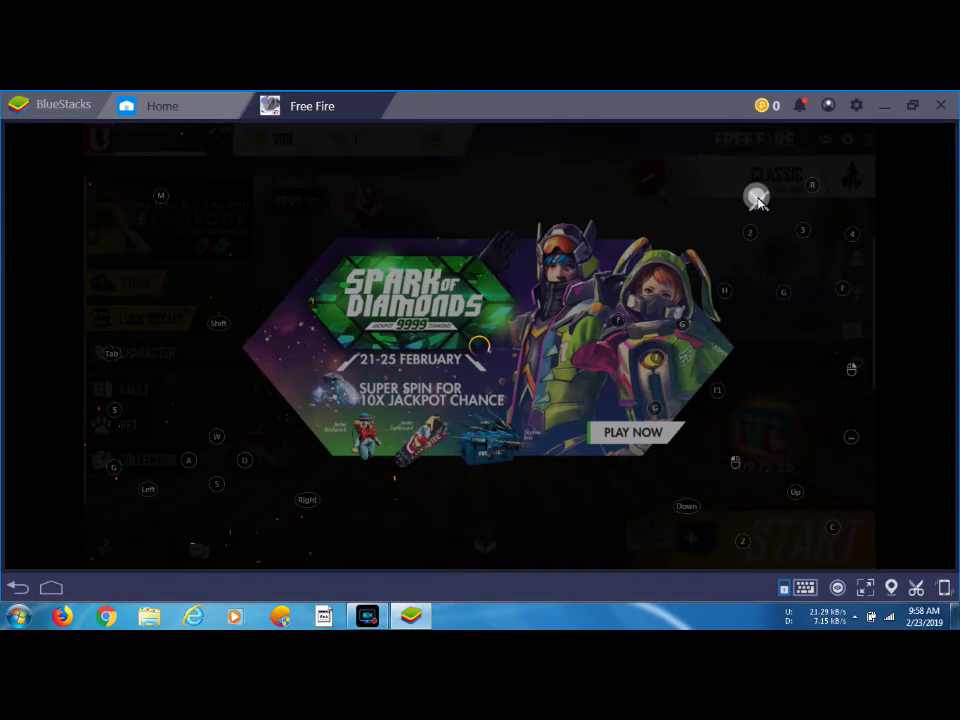
pyautogui.click(758, 199)
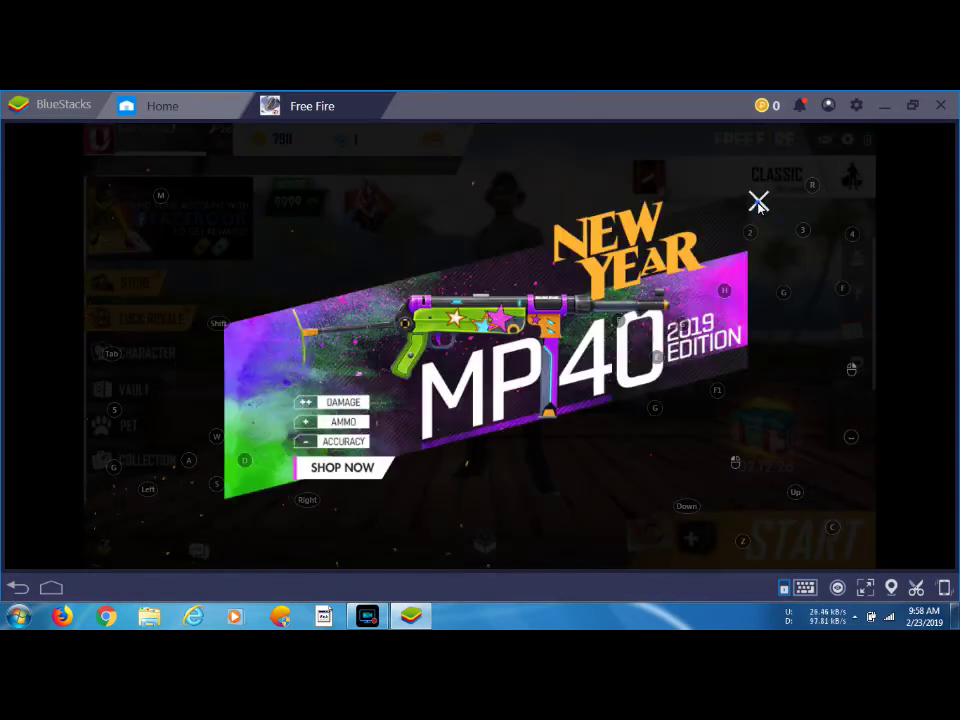
pyautogui.click(758, 201)
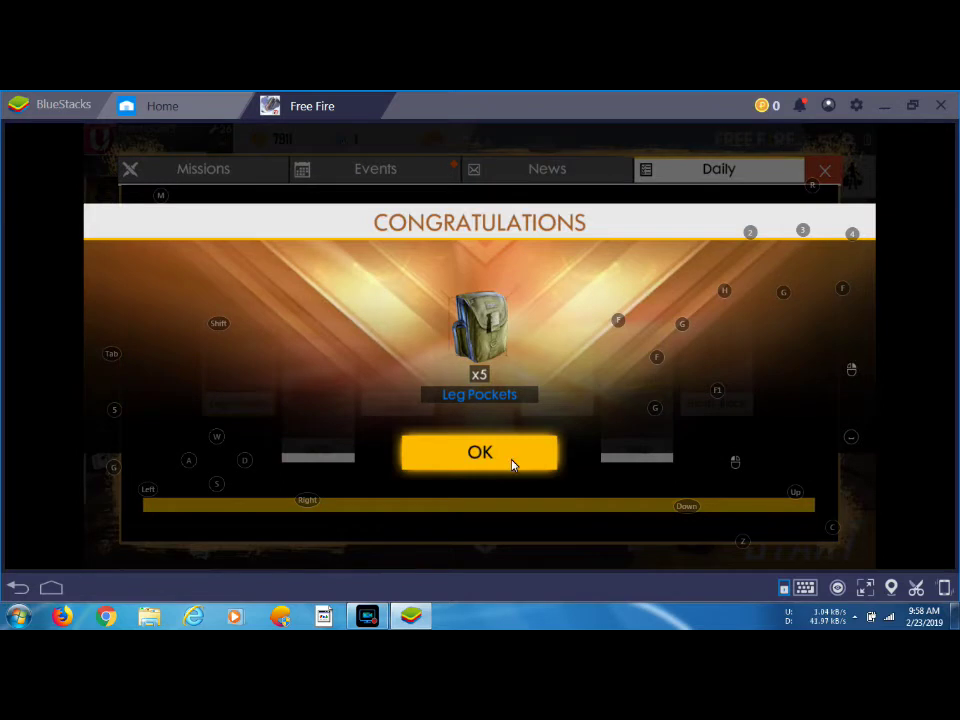
# - Accept the Leg Pockets daily reward and leave the Daily Rewards and Special Offer screens
pyautogui.click(512, 462)
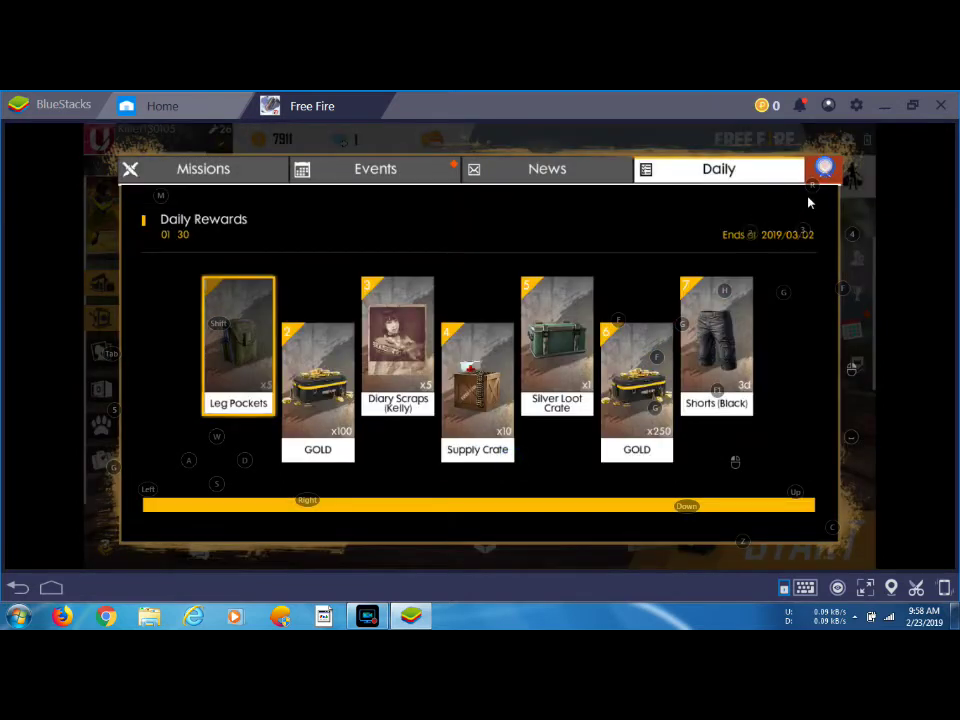
pyautogui.click(823, 165)
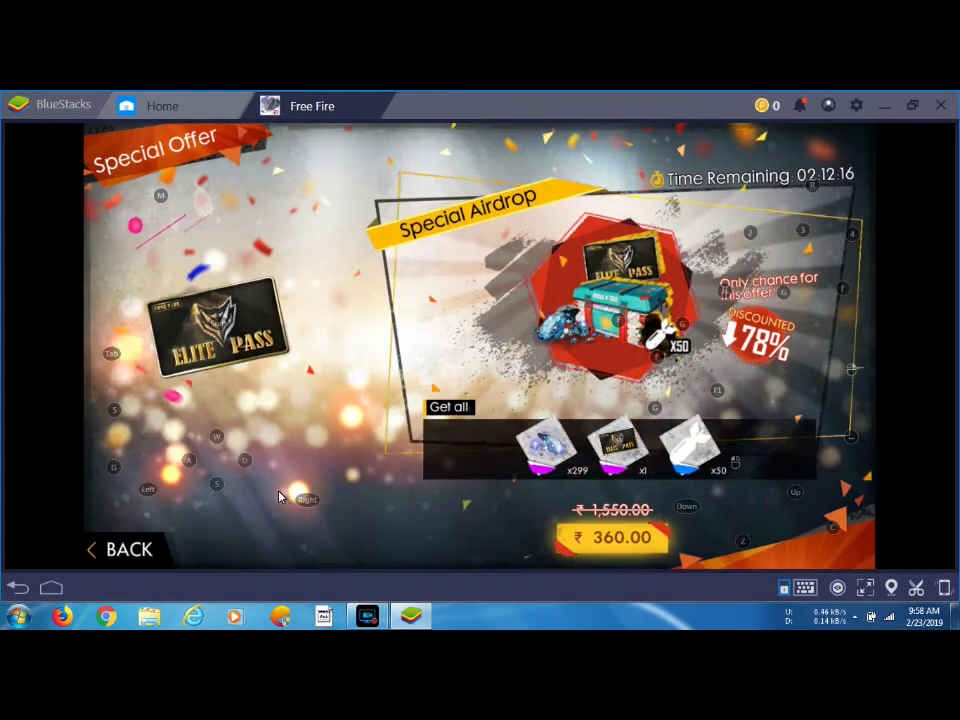
pyautogui.click(156, 547)
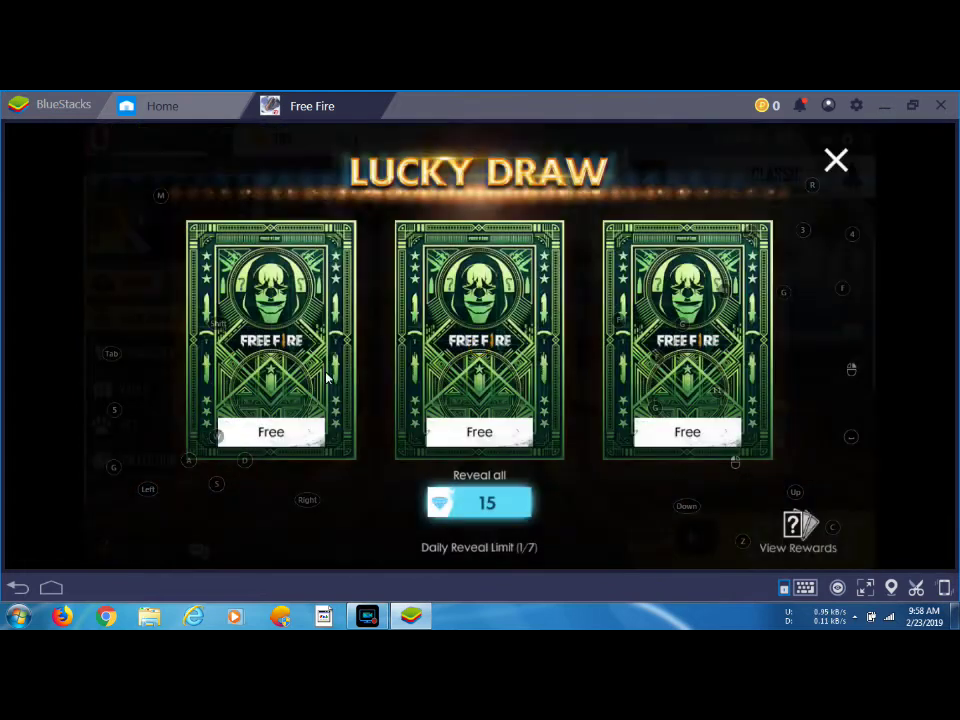
# - Reveal the middle free Lucky Draw card, accept its reward and close the Lucky Draw
pyautogui.click(501, 435)
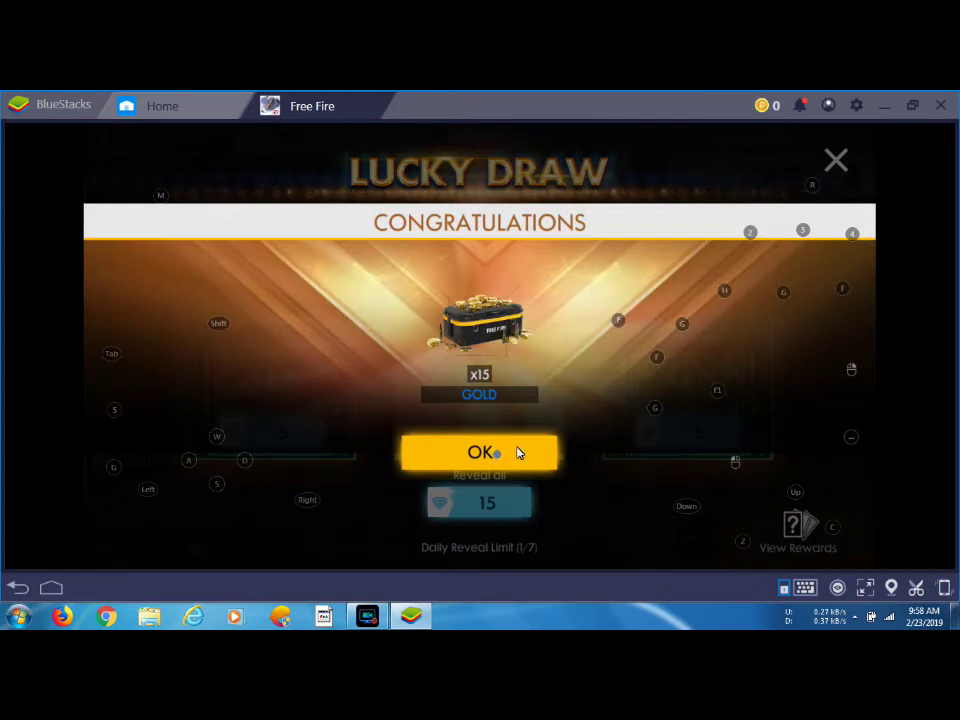
pyautogui.click(500, 452)
pyautogui.click(836, 160)
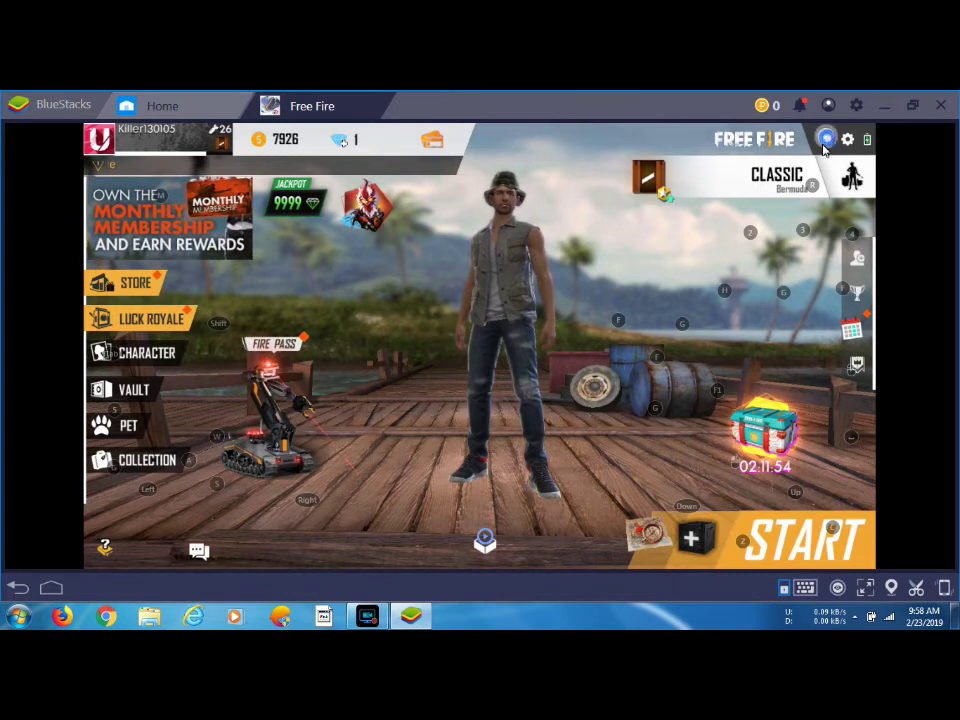
# - Open the in-game mail from the Free Fire lobby
pyautogui.click(826, 140)
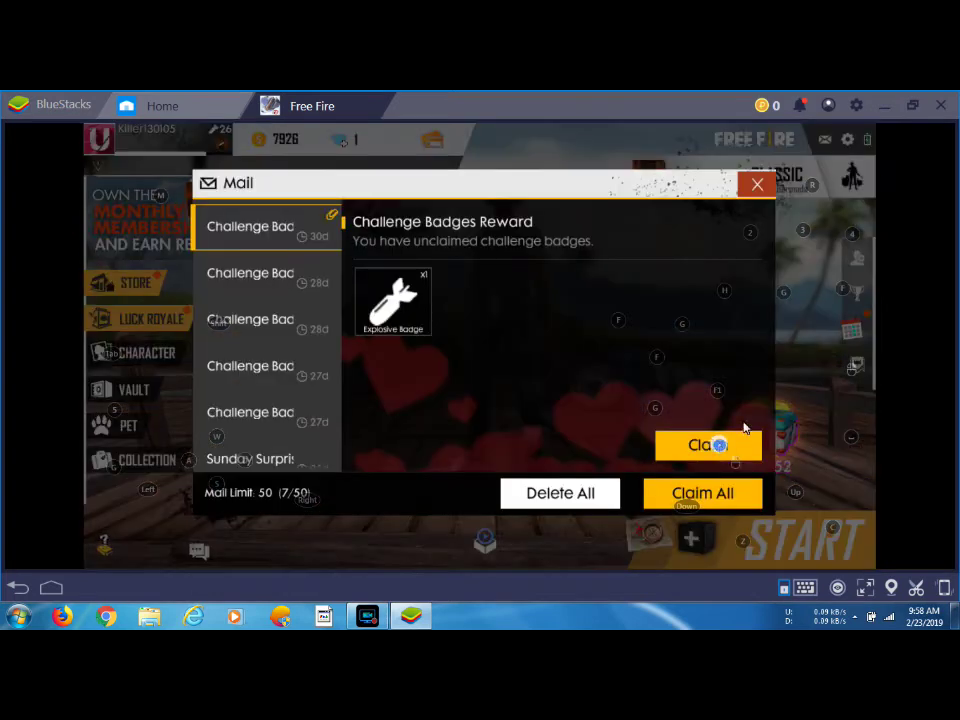